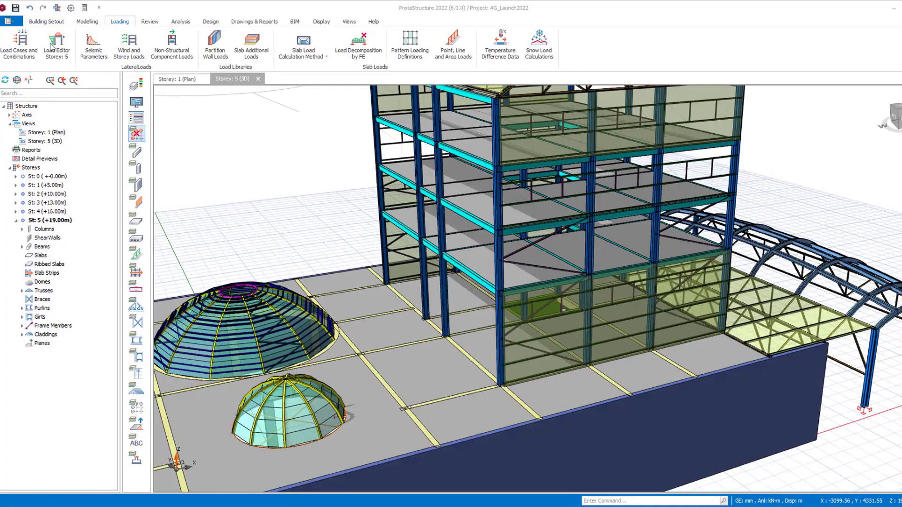
Open the storey load editor and show load case T with the members in transparent view
click(53, 46)
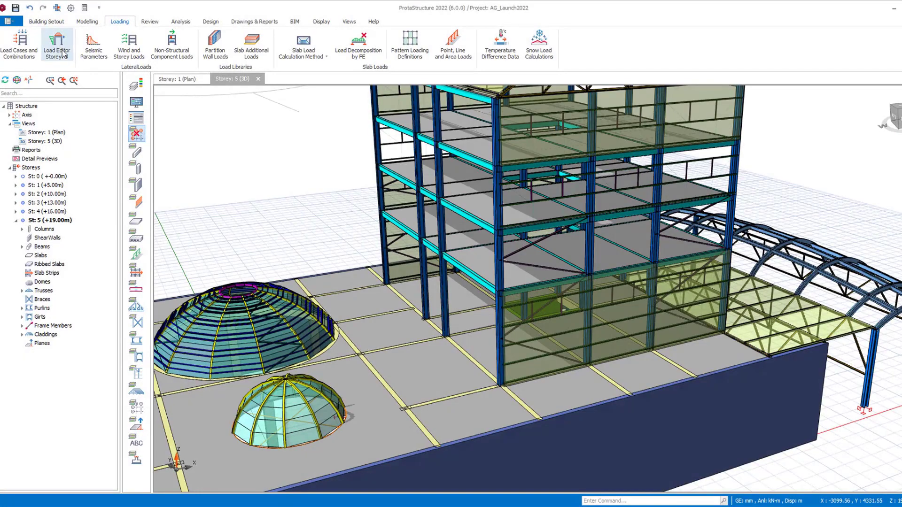
click(53, 17)
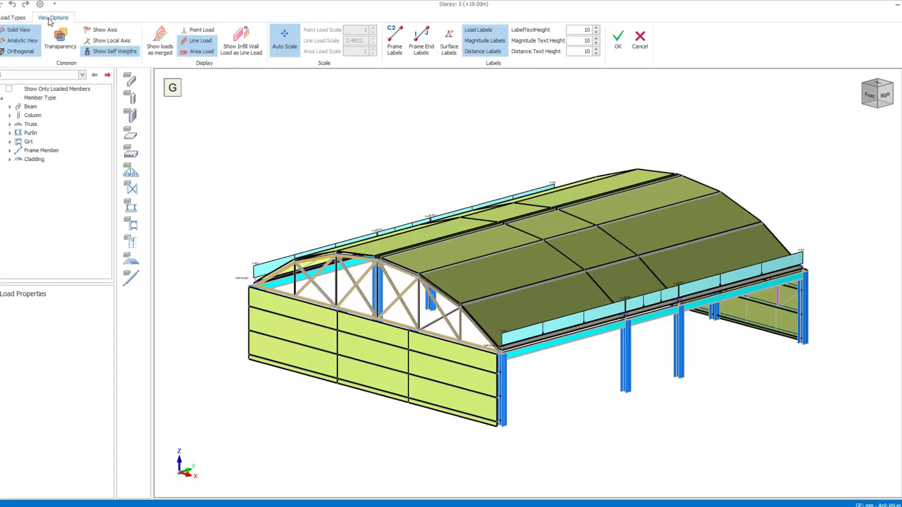
click(60, 40)
click(53, 75)
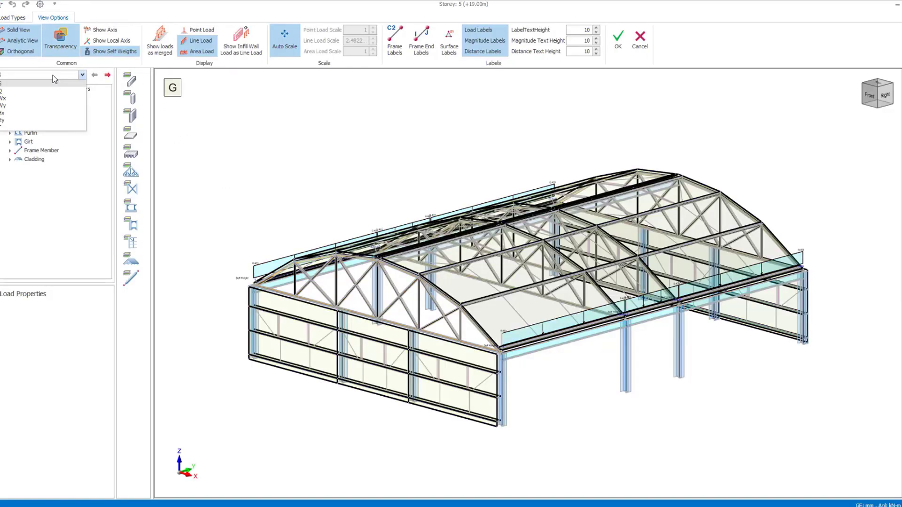
click(29, 127)
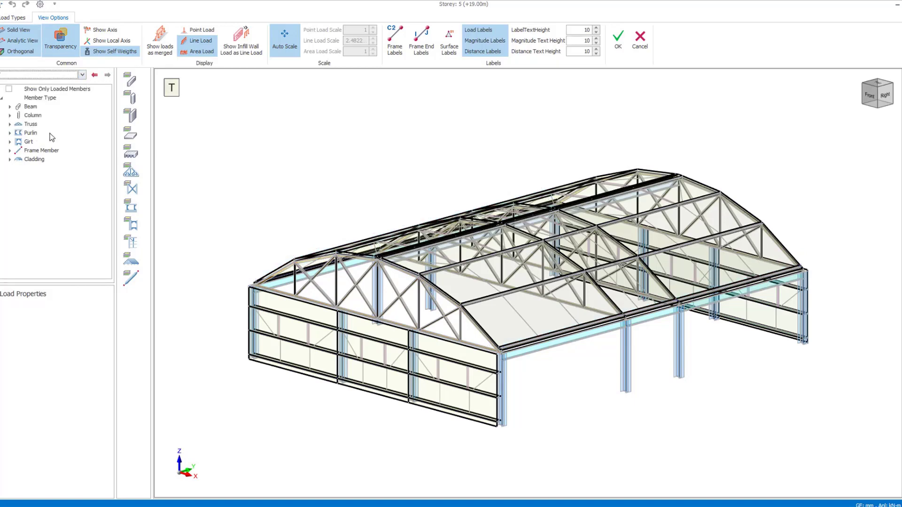
Apply a batch thermal load to all members in the current storey: T axial 20 °C, T 2-2 gradient 20 °C, T 3-3 gradient 2 °C
click(15, 17)
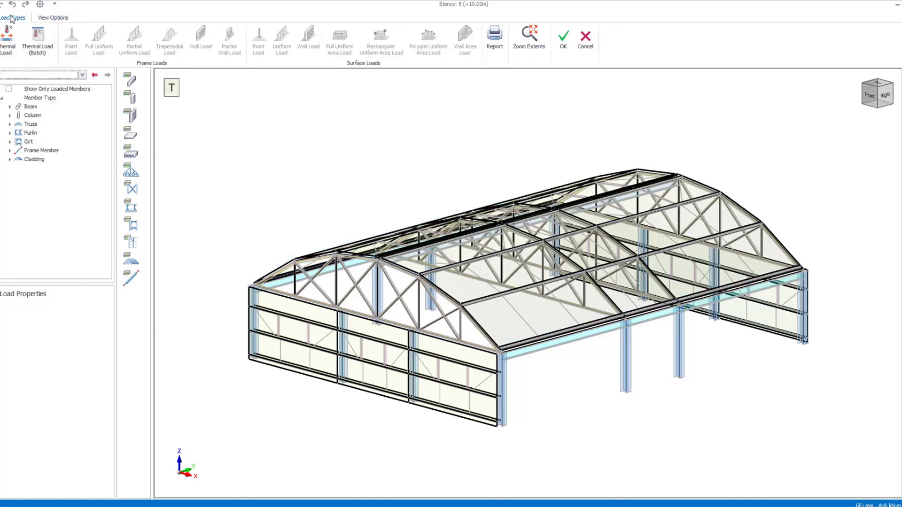
click(37, 41)
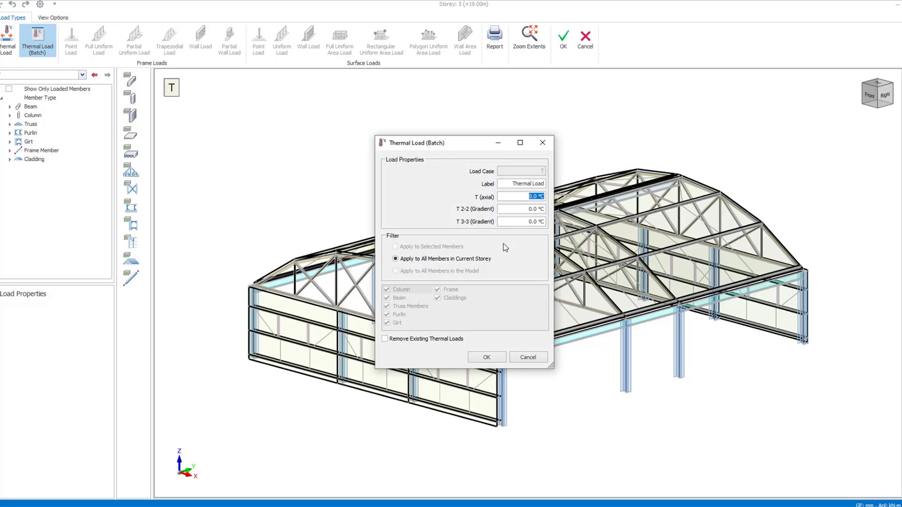
text(20)
key(Tab)
text(20)
key(Tab)
text(2)
click(487, 358)
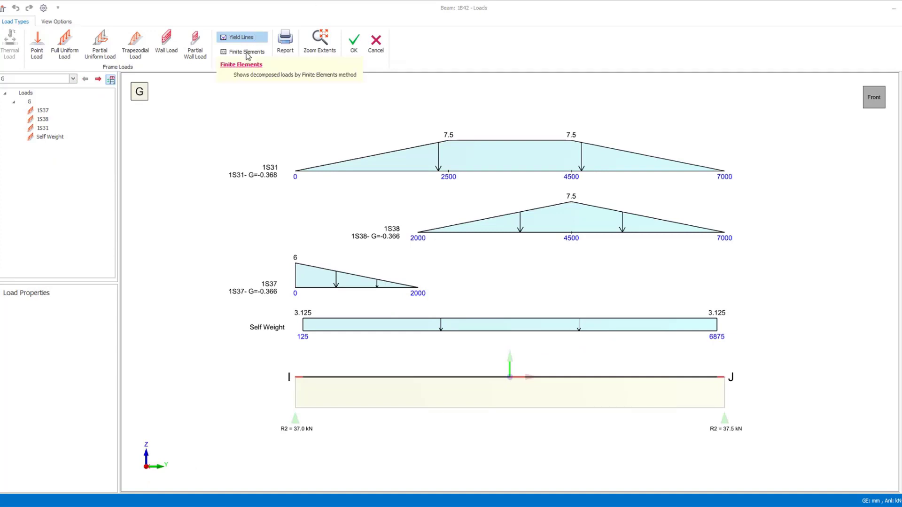
Compare the beam's slab loads by Yield Lines and Finite Elements, leaving the calculation method on Finite Elements
click(247, 52)
click(241, 37)
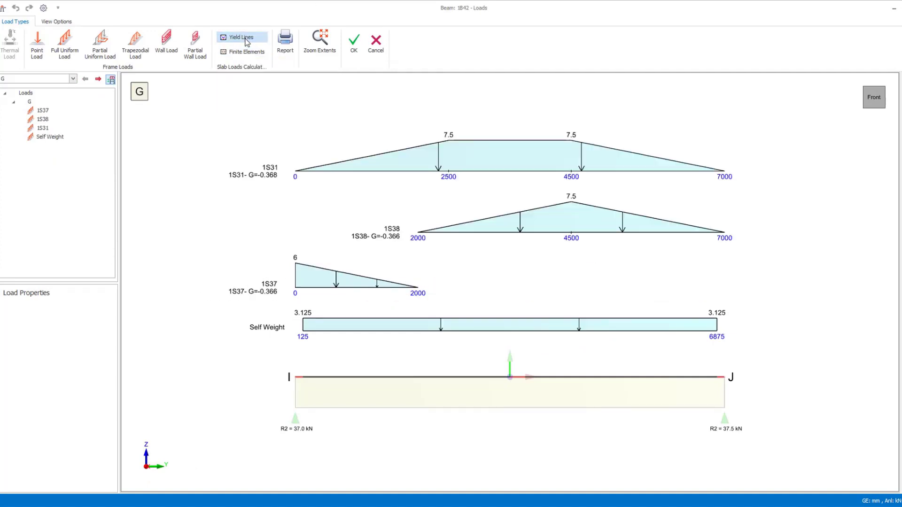
click(246, 52)
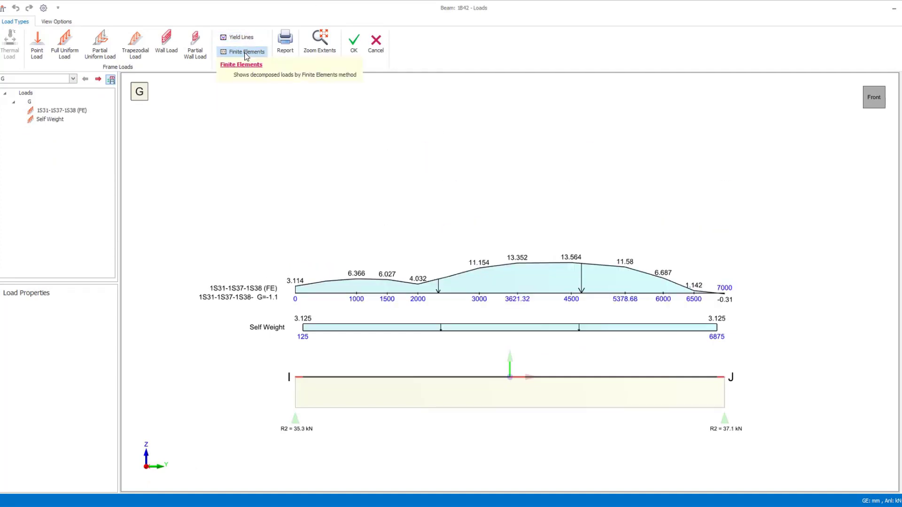
Set up a wall load on the beam using the d-Start/d-End height option, with a 1000 × 2000 mm opening at Y 0
click(167, 42)
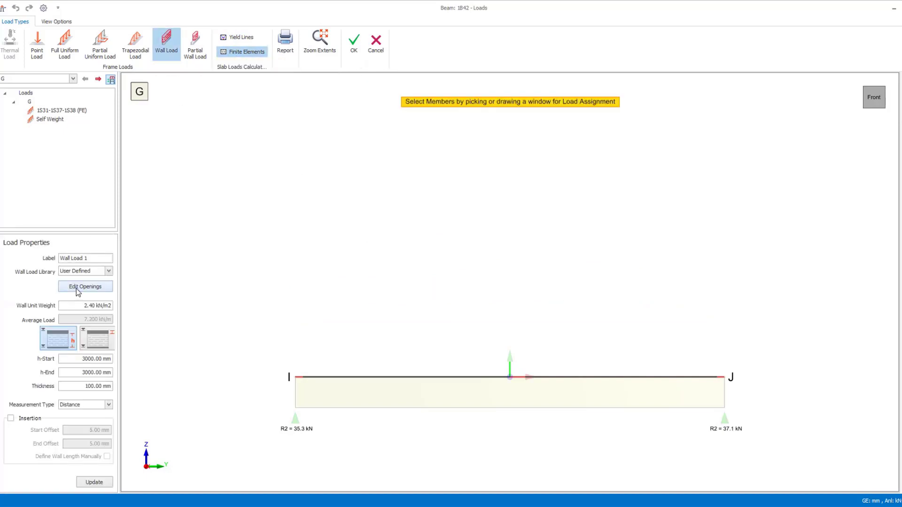
click(100, 341)
click(85, 287)
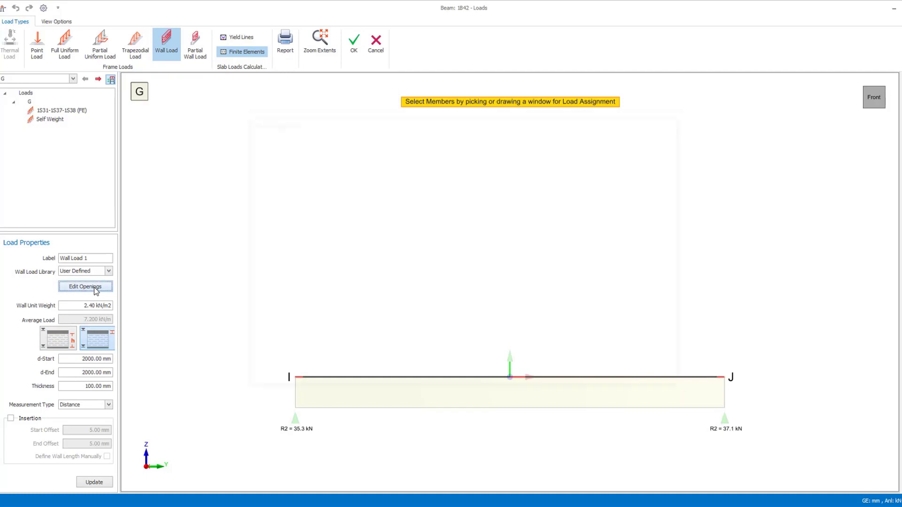
click(257, 379)
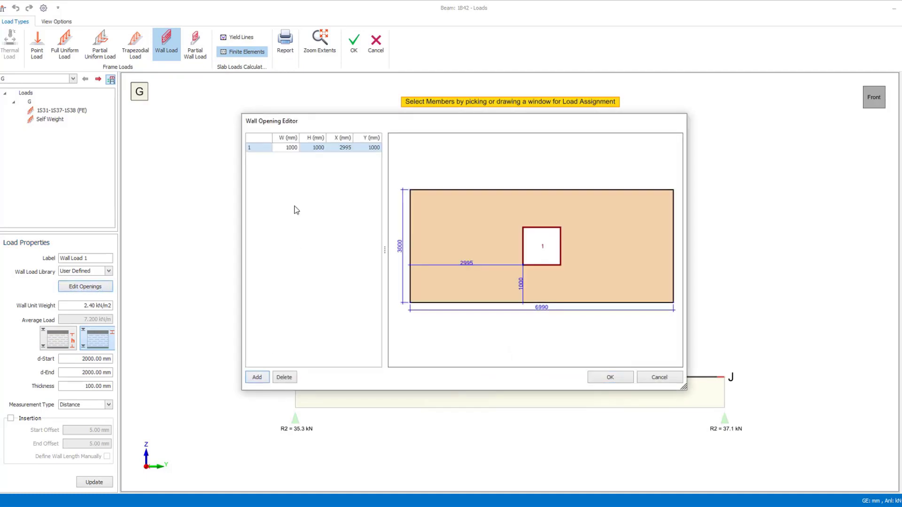
click(375, 148)
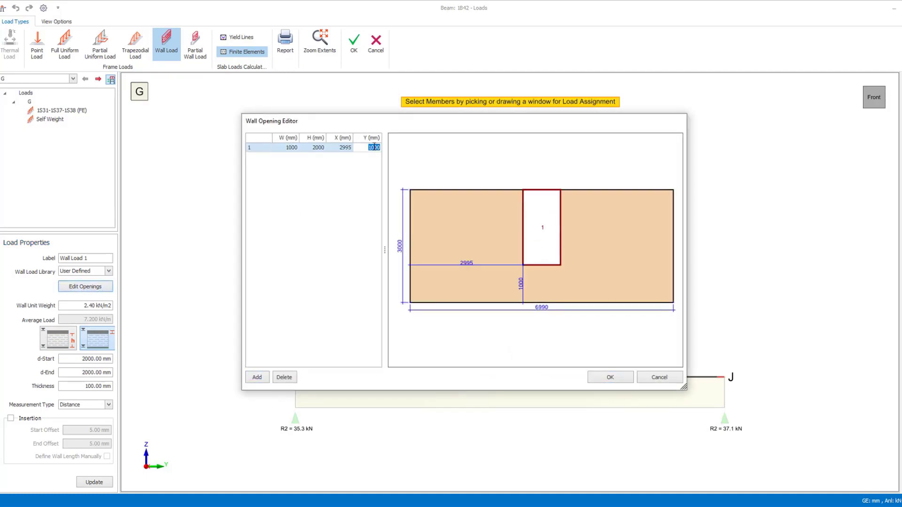
click(343, 147)
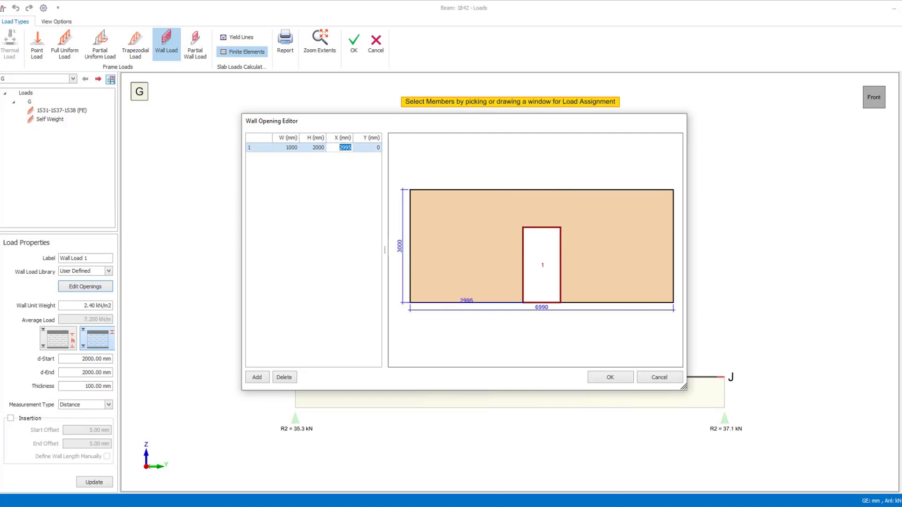
click(613, 377)
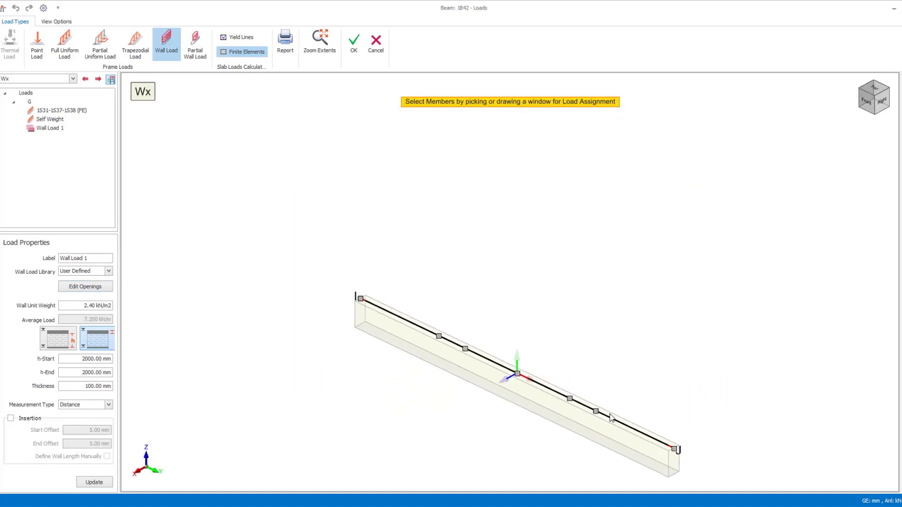
Generate a Global X partial load on the beam for case Wx, with 0, 1, 1 and 0 kN/m at 10, 40, 90 and 160 percent
click(108, 49)
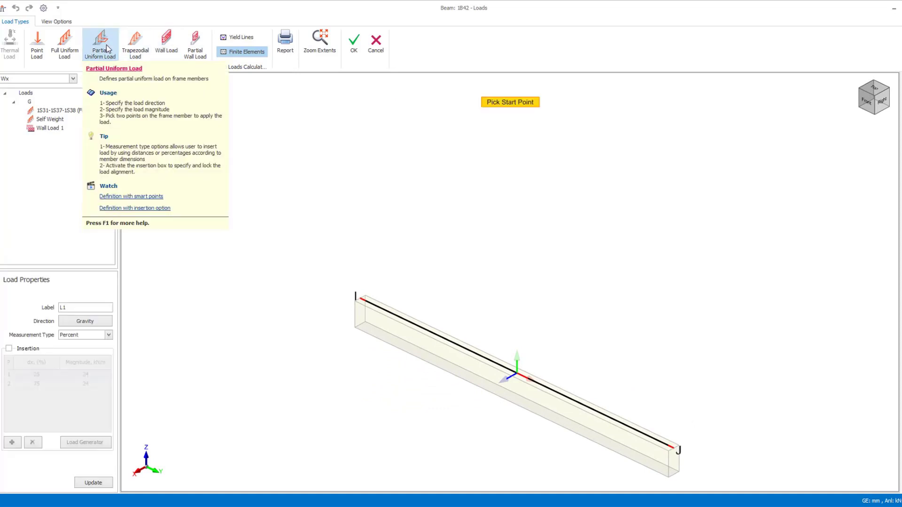
click(23, 349)
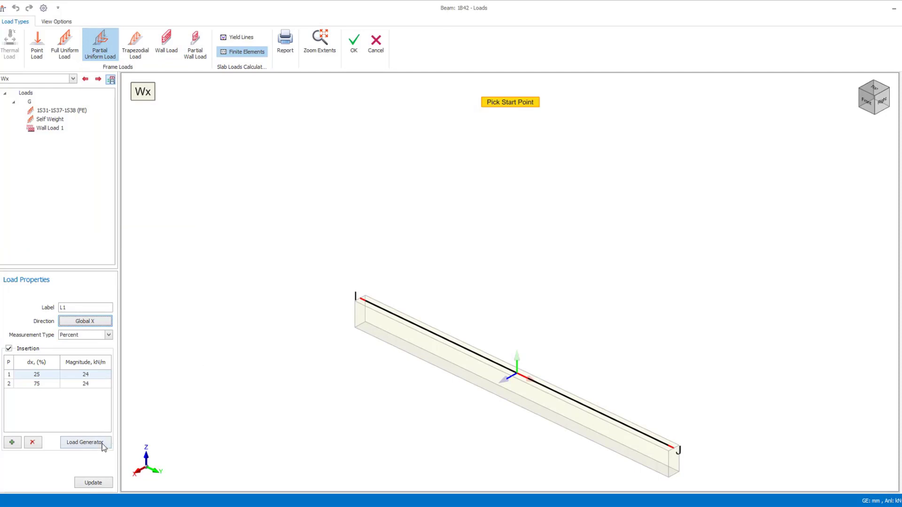
click(85, 443)
double_click(291, 274)
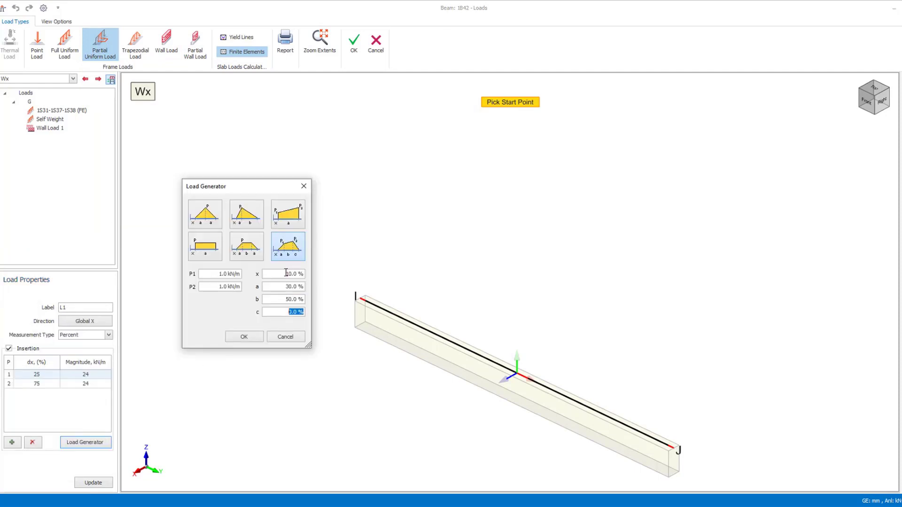
click(244, 337)
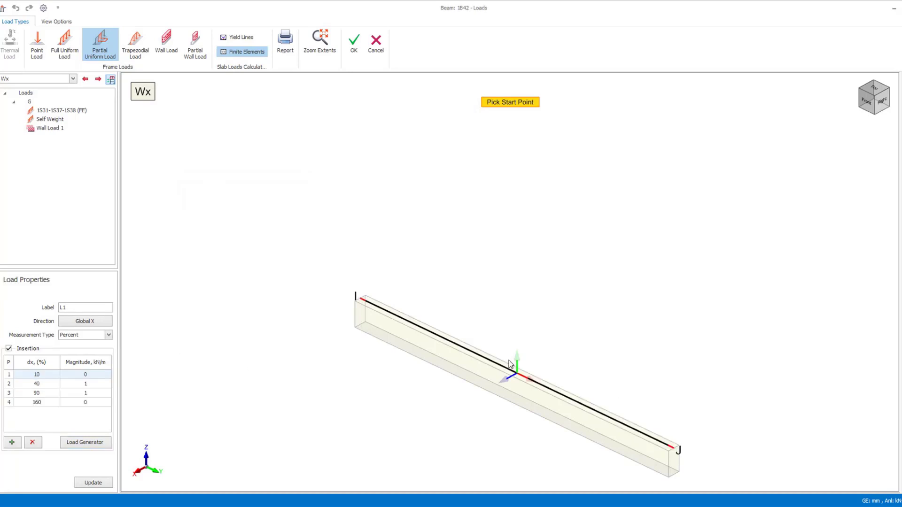
click(487, 361)
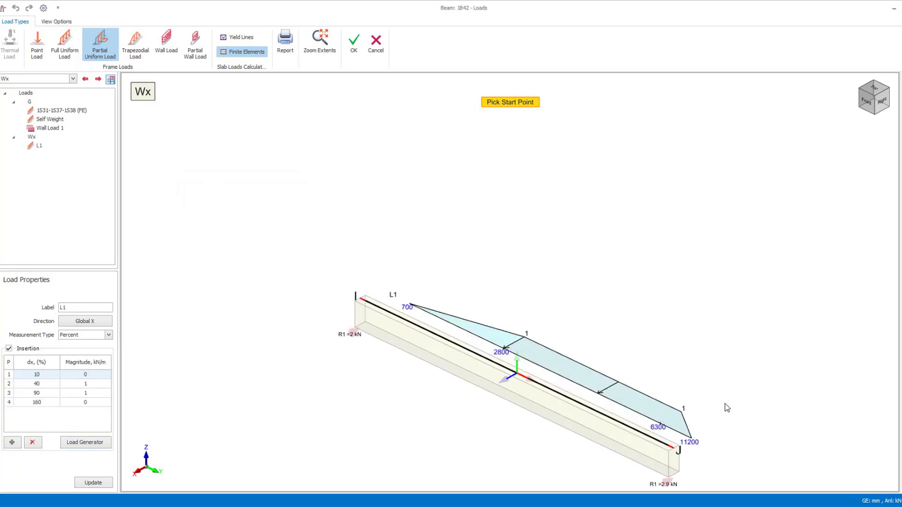
middle_drag(726, 404, 610, 397)
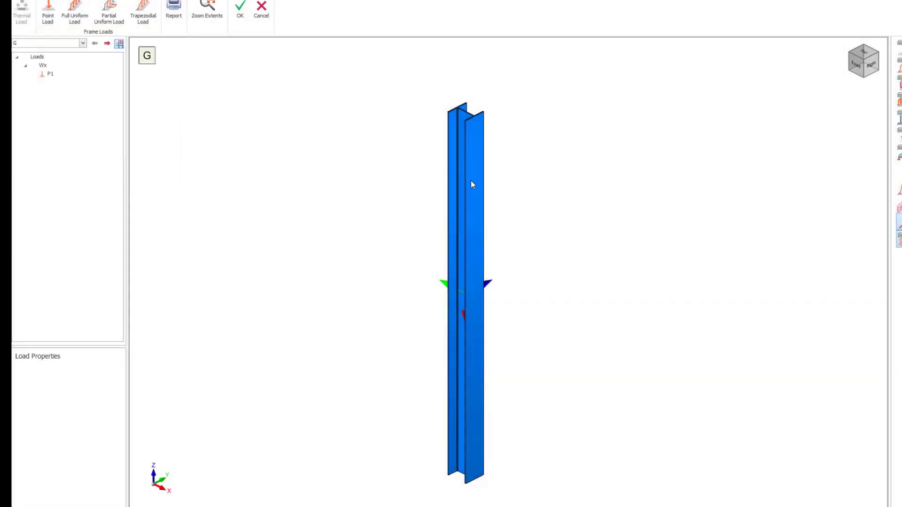
Place a point load in the Global Rz direction at the top end of the steel column, setting its magnitude
scroll(465, 126, up, 8)
middle_drag(465, 127, 458, 268)
click(48, 14)
click(90, 387)
click(61, 457)
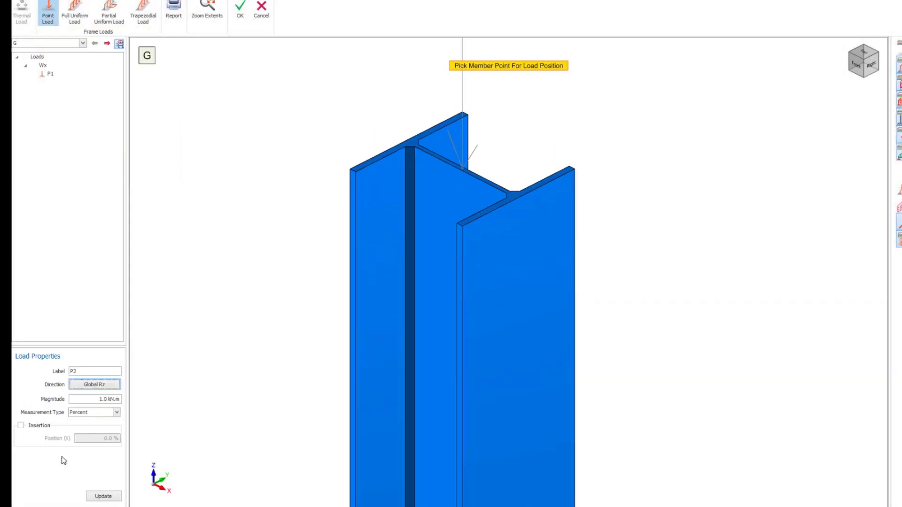
click(103, 399)
text(0)
click(463, 171)
middle_drag(466, 182, 294, 261)
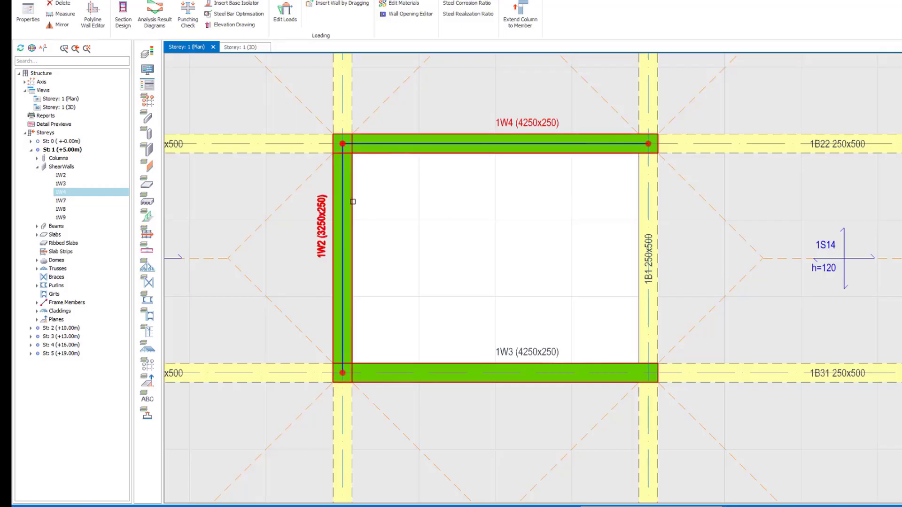
Open the combined loads of the core shear walls 1W2, 1W3 and 1W4 from the plan and inspect them in 3D
right_click(352, 172)
right_click(445, 153)
click(474, 242)
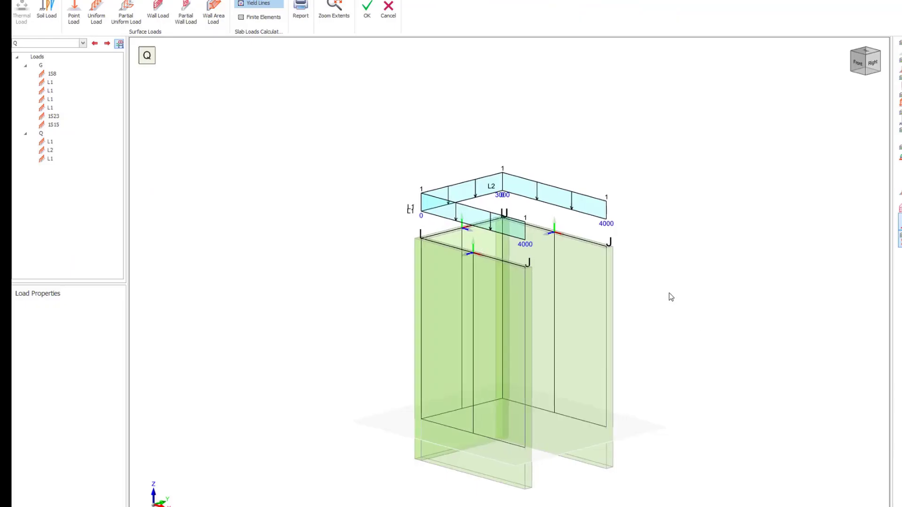
shift+middle_drag(669, 292, 534, 247)
scroll(533, 248, up, 4)
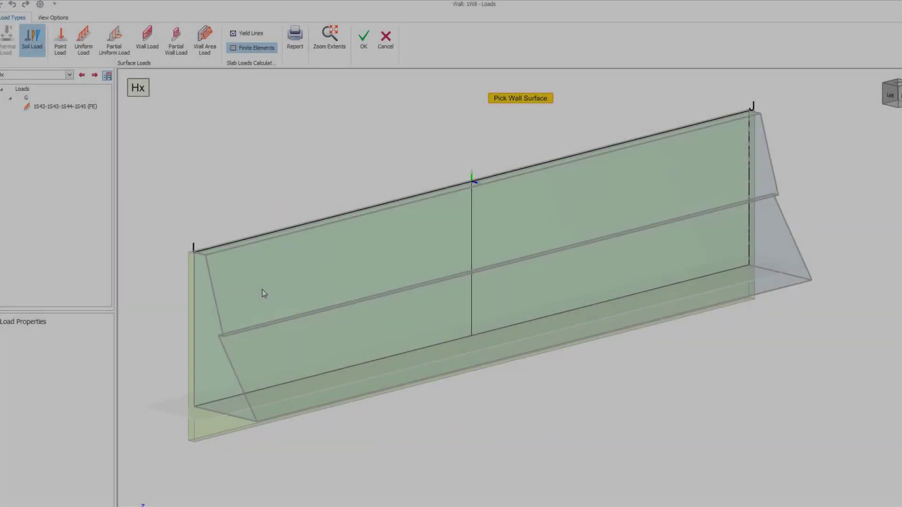
Start a soil load on the face of wall 1W8 for case Hx and set its model type to Basement Wall
click(262, 290)
click(451, 161)
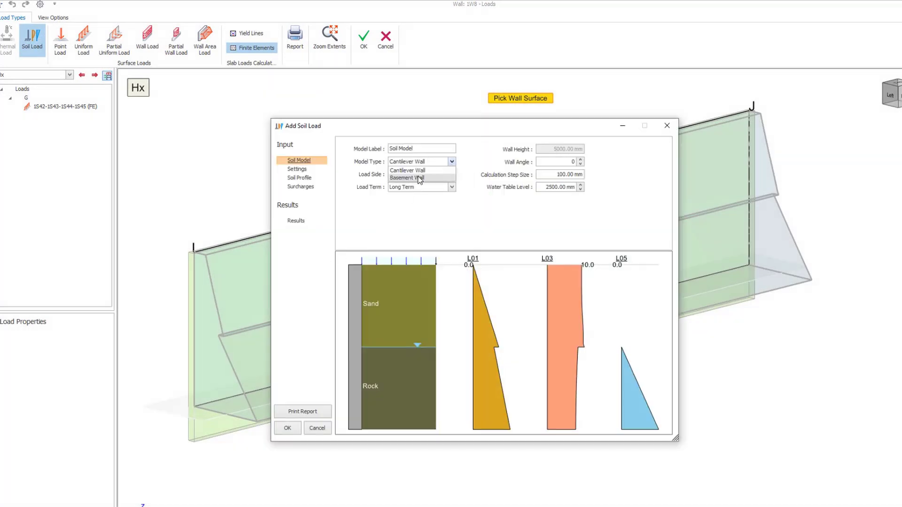
click(420, 179)
click(285, 168)
Add a 1000 mm sand layer to the soil profile and set the second sand layer's depth to 1500 mm
click(297, 177)
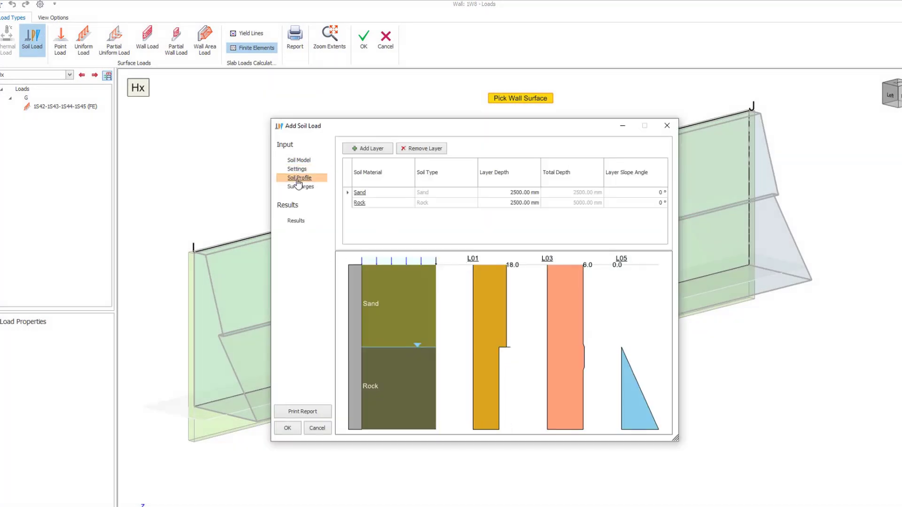
click(371, 149)
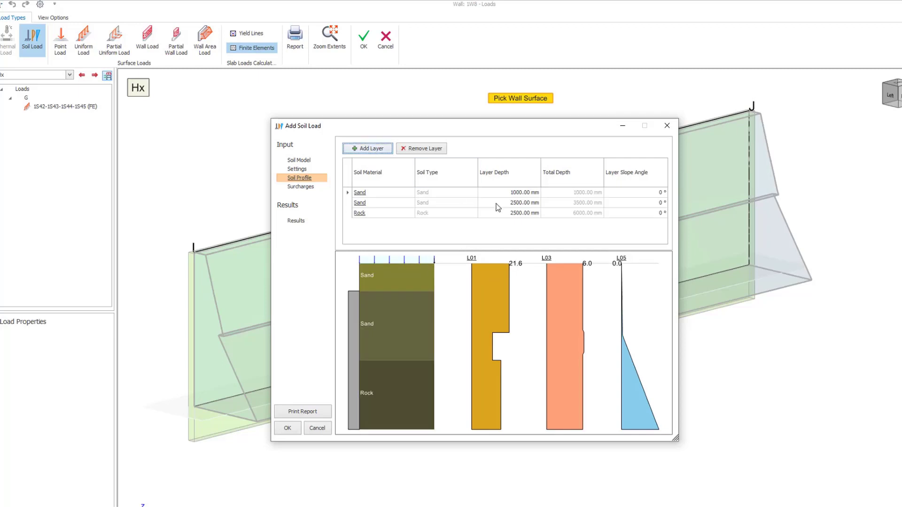
click(520, 214)
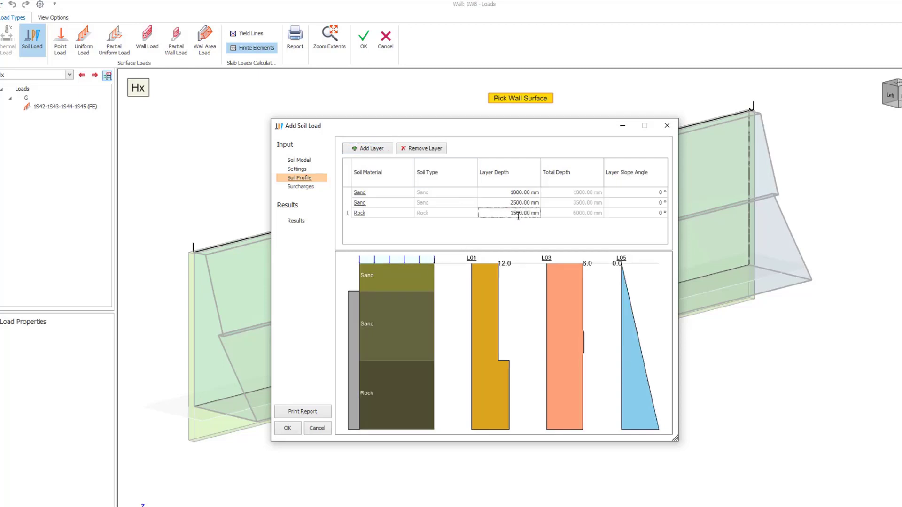
click(520, 203)
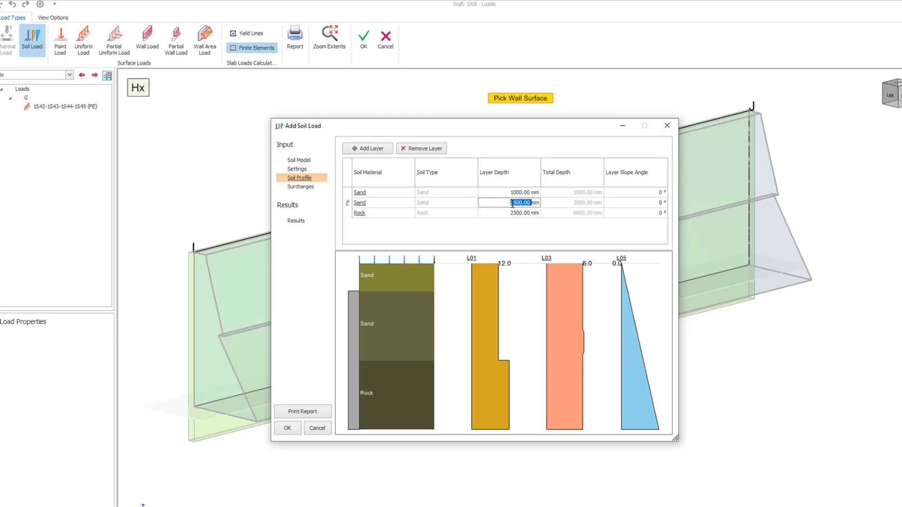
key(Return)
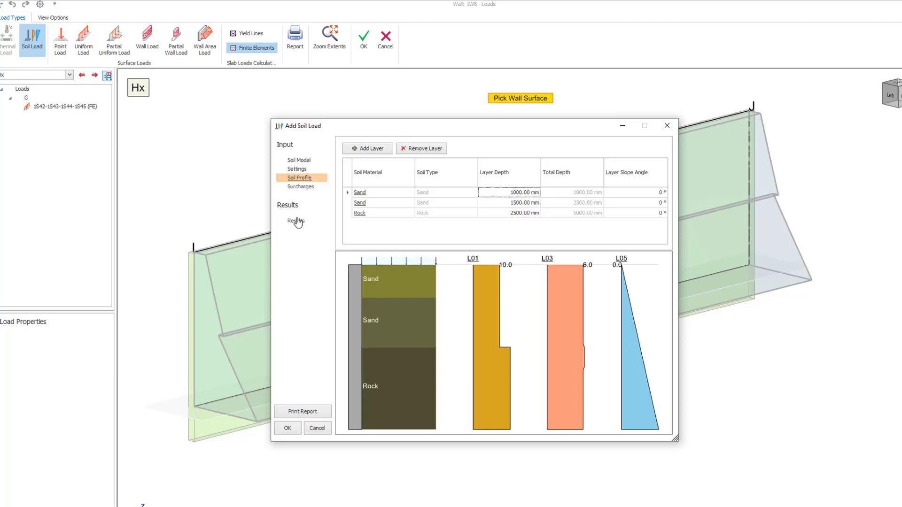
Change the third surcharge's type to Strip Load and apply the soil load to the wall
click(301, 187)
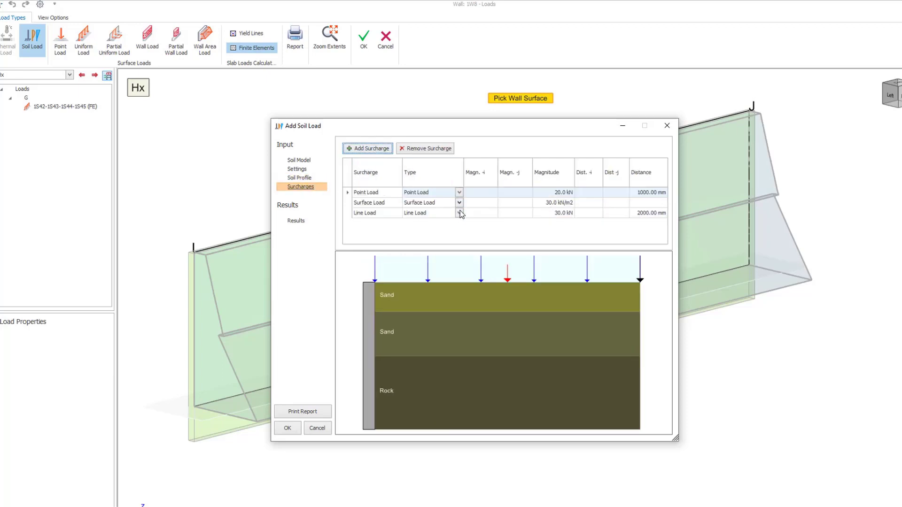
click(460, 213)
click(435, 242)
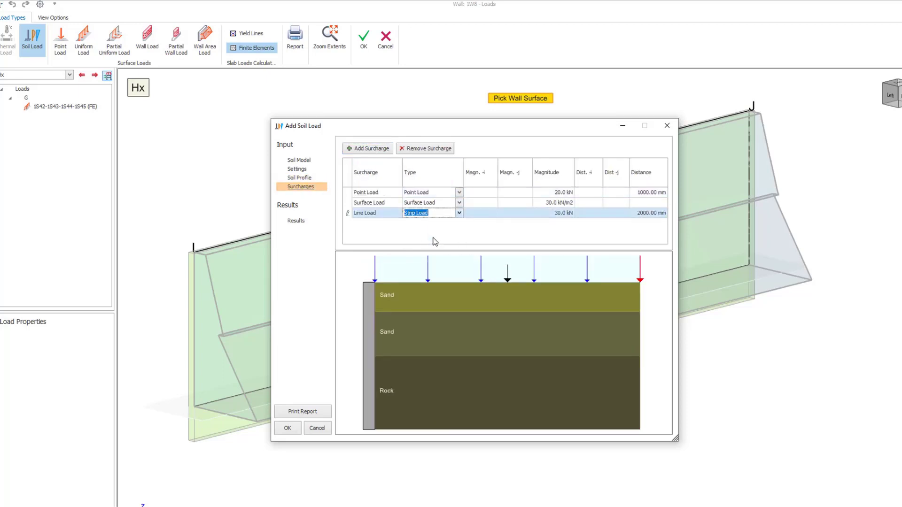
click(288, 428)
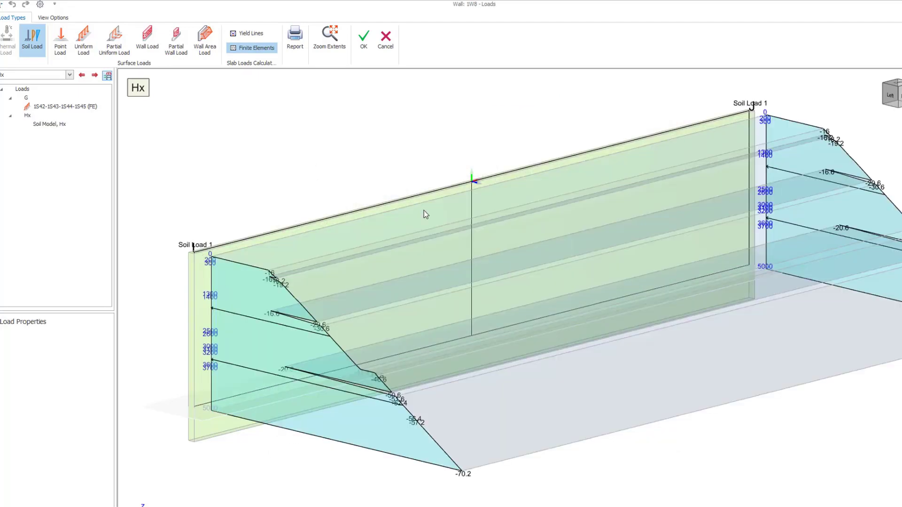
Print the soil model report for the wall's soil load and read through its layer and surcharge data
scroll(424, 211, down, 3)
middle_drag(380, 314, 399, 282)
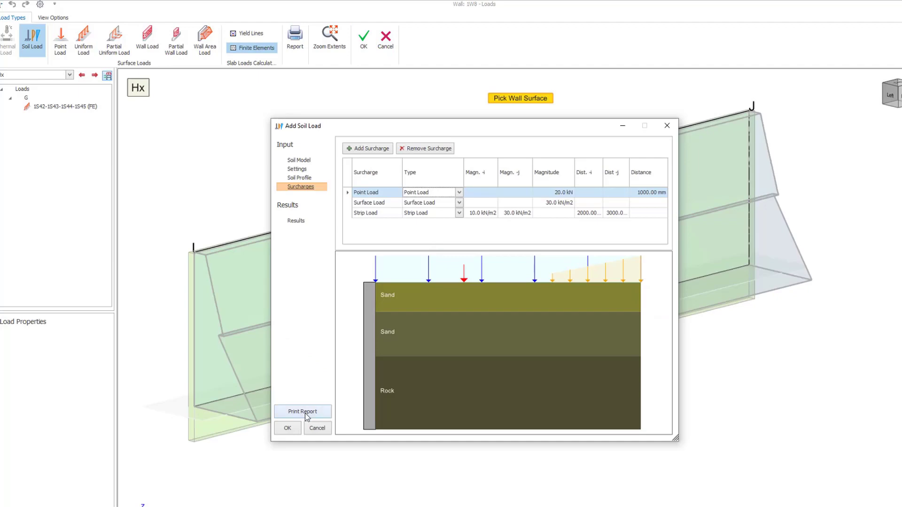
click(305, 411)
scroll(336, 363, down, 15)
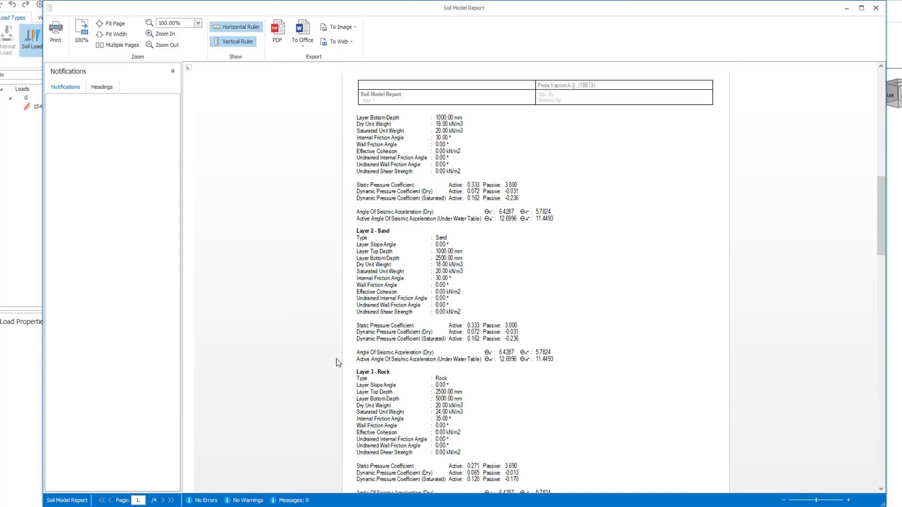
scroll(337, 362, down, 5)
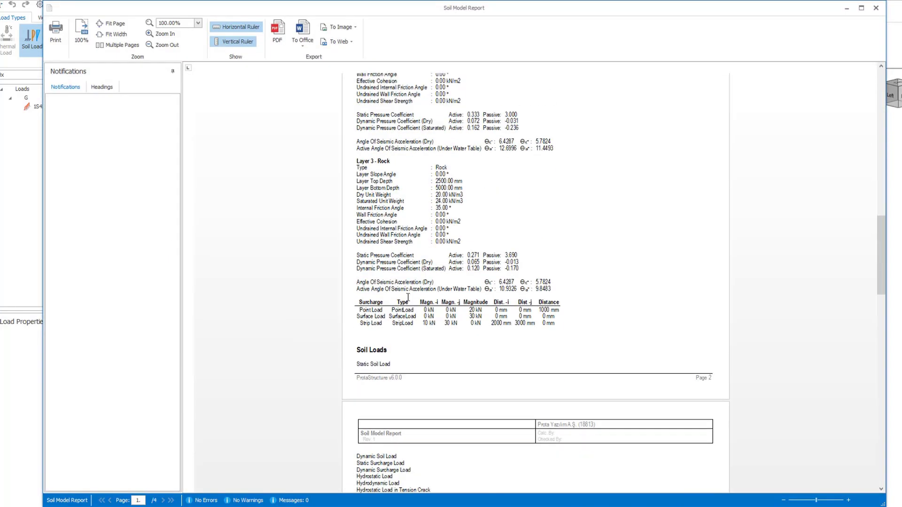
scroll(407, 298, down, 10)
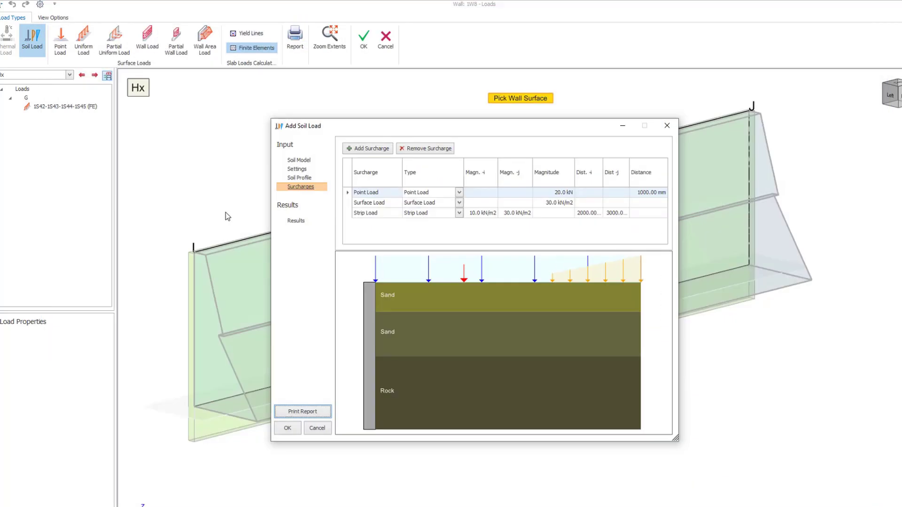
click(876, 8)
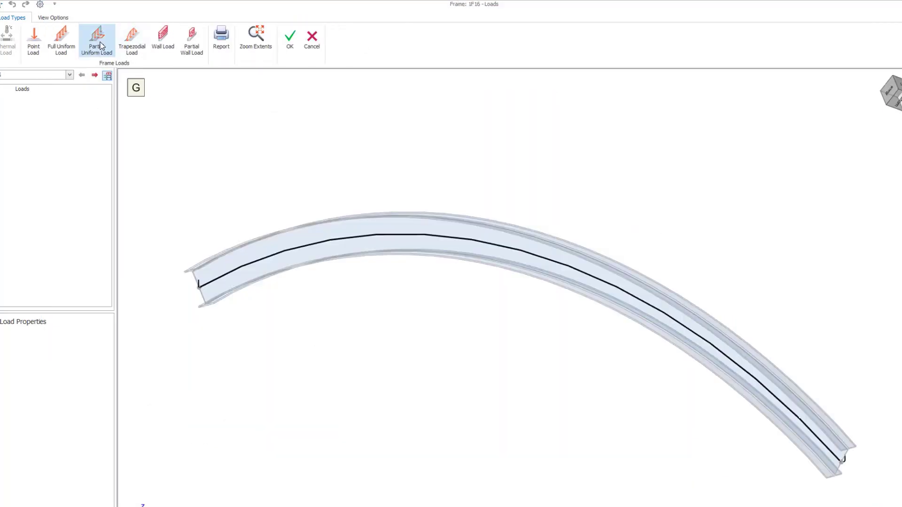
Place a partial uniform gravity load of 1 kN/m on curved frame 1F16 from 33.3 % to 66.7 % of its length
click(96, 40)
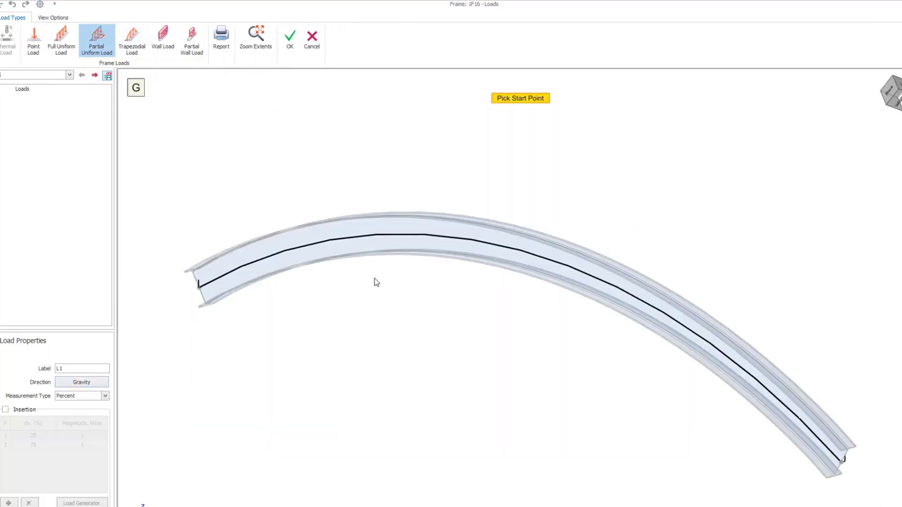
click(409, 234)
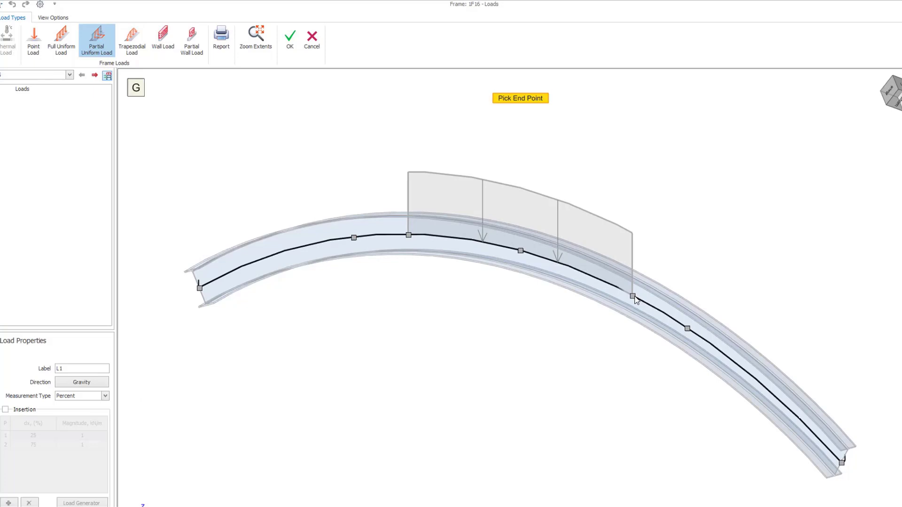
click(633, 296)
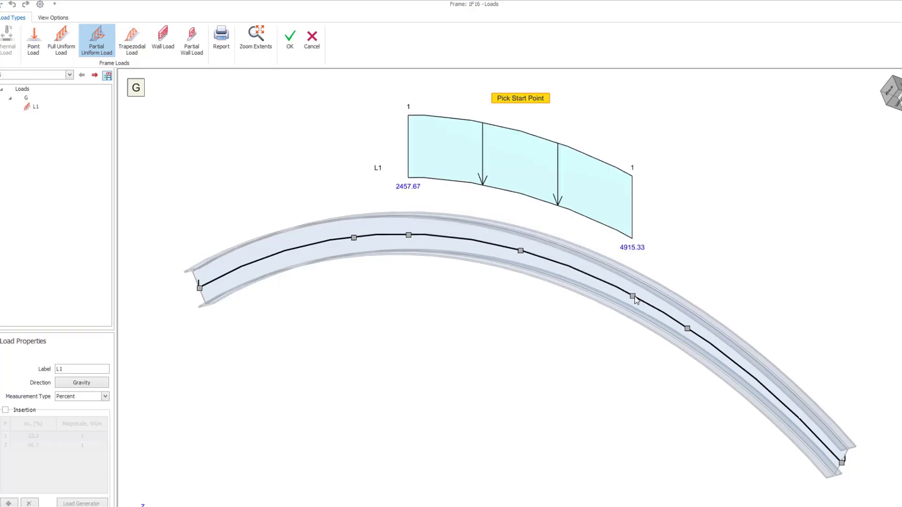
Set the partial load's end position to 80 %, edit its end magnitude, update it and change its measurement type
click(525, 175)
click(33, 445)
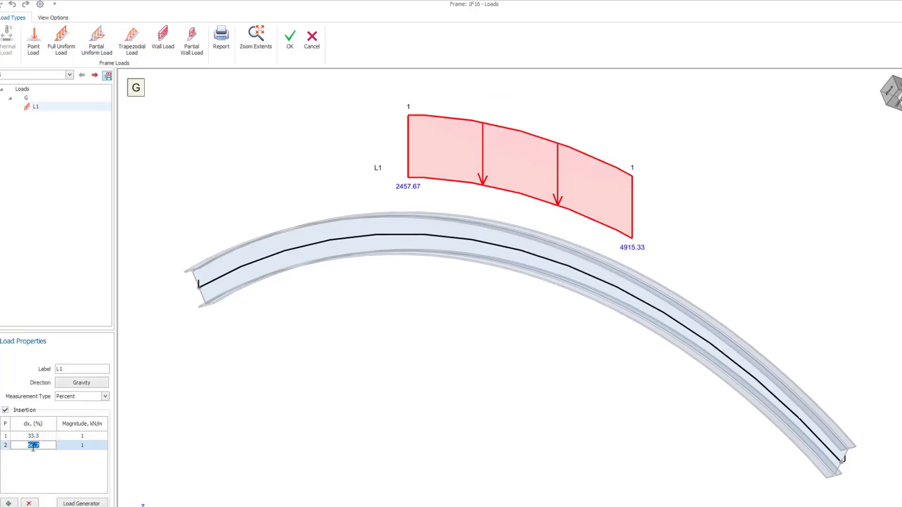
click(87, 447)
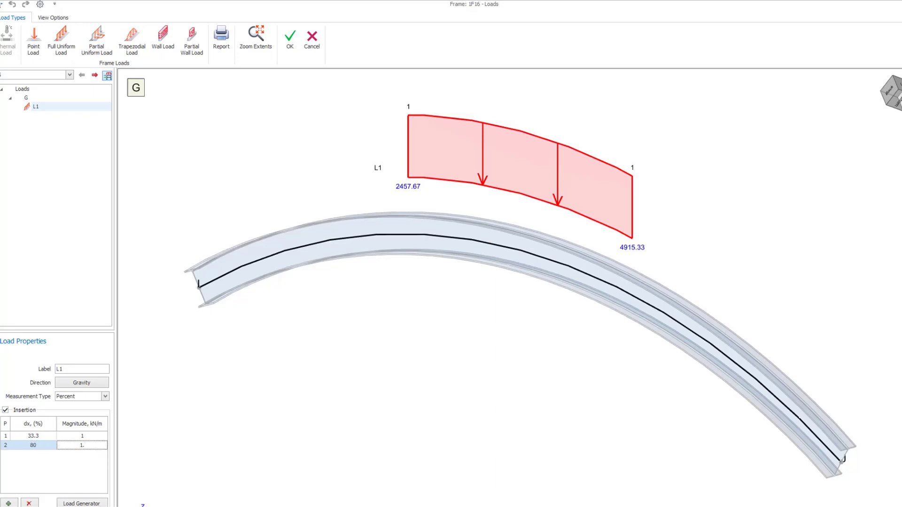
drag(72, 332, 70, 258)
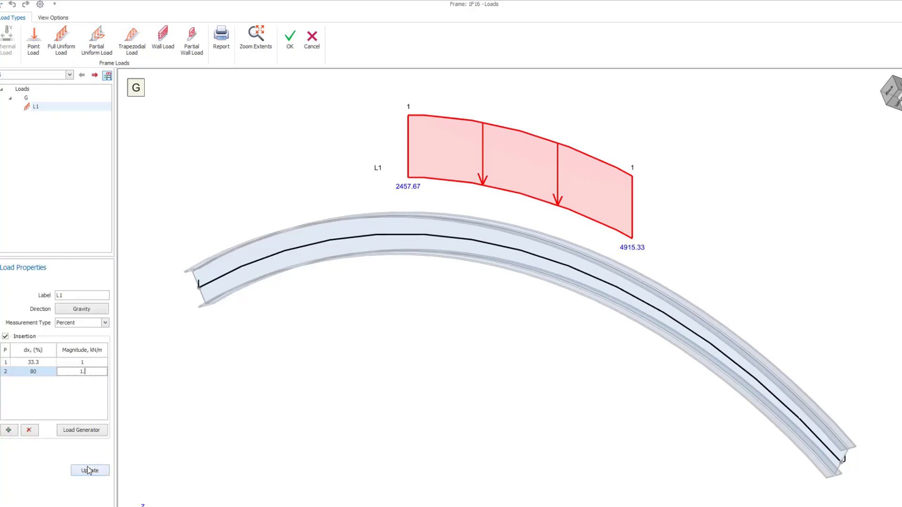
click(89, 471)
click(105, 323)
click(92, 339)
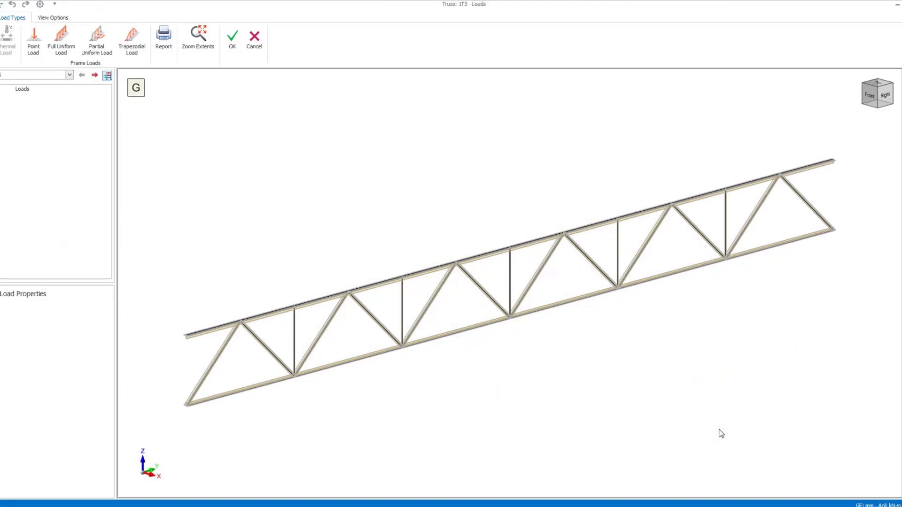
Add 2.0 kN gravity point loads for case Q at two top-chord nodes near each end of truss 1T3
click(18, 76)
click(20, 91)
click(34, 50)
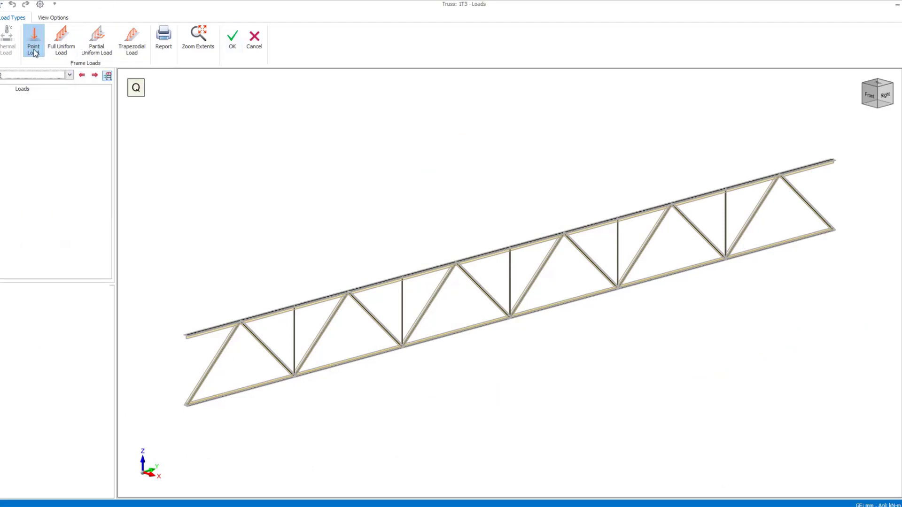
click(240, 321)
click(294, 307)
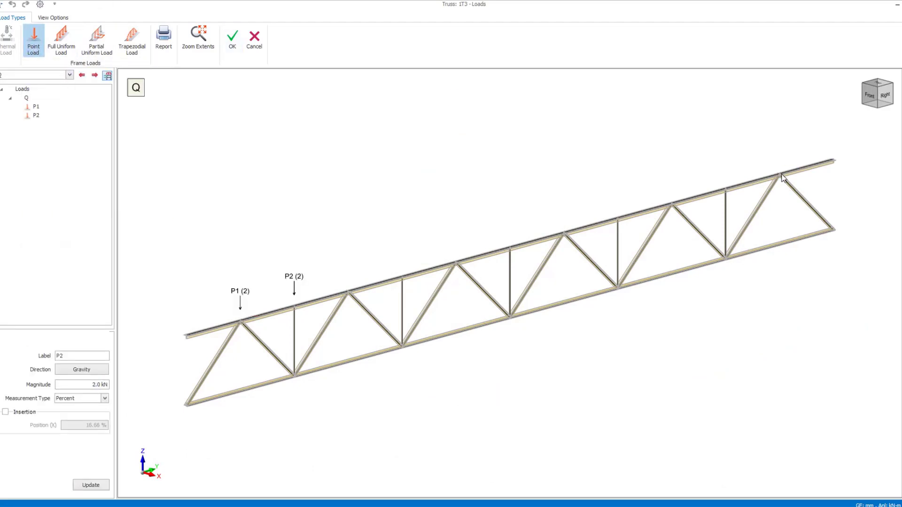
click(780, 175)
click(726, 189)
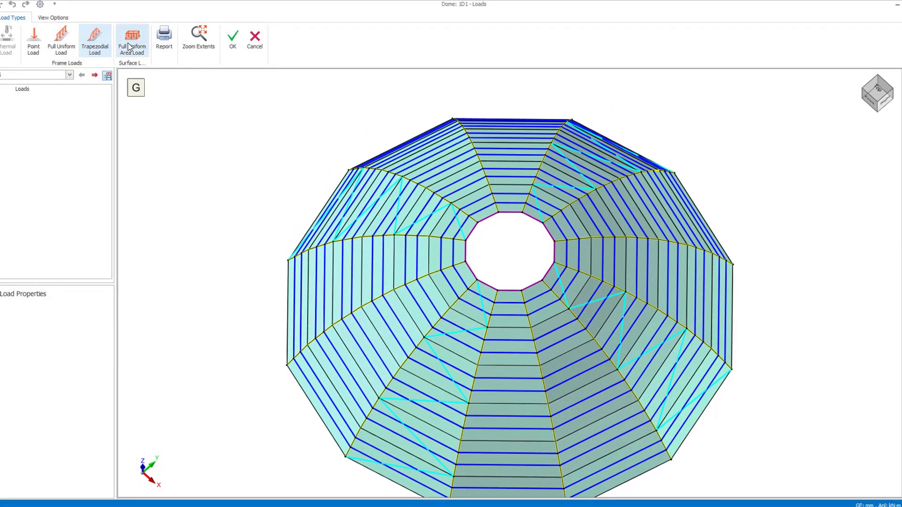
Assign 5 kN/m2 full uniform area loads for case G to successive panels of one sector of dome 1D1
click(130, 47)
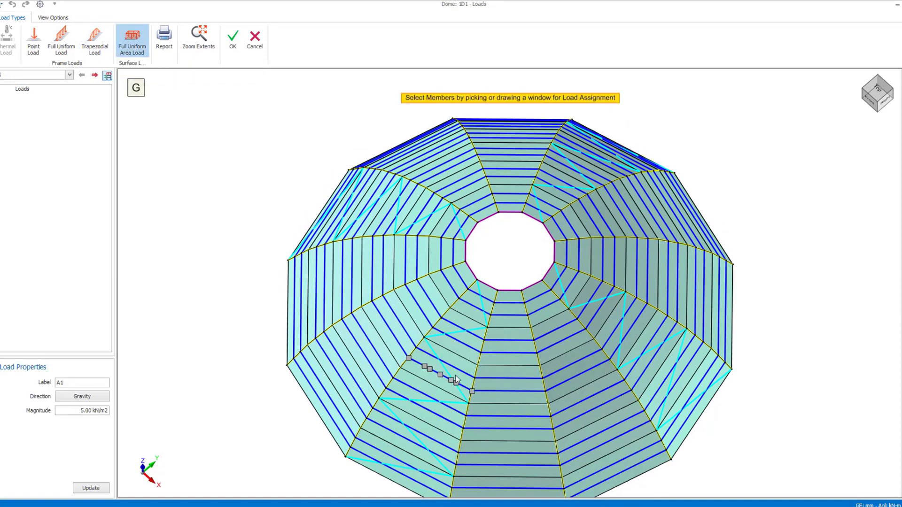
click(468, 358)
click(451, 378)
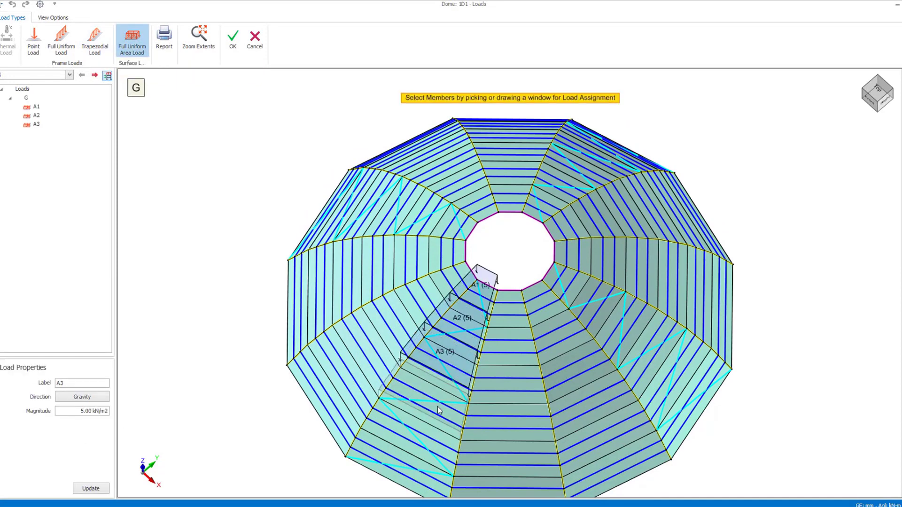
click(437, 406)
middle_drag(605, 409, 457, 383)
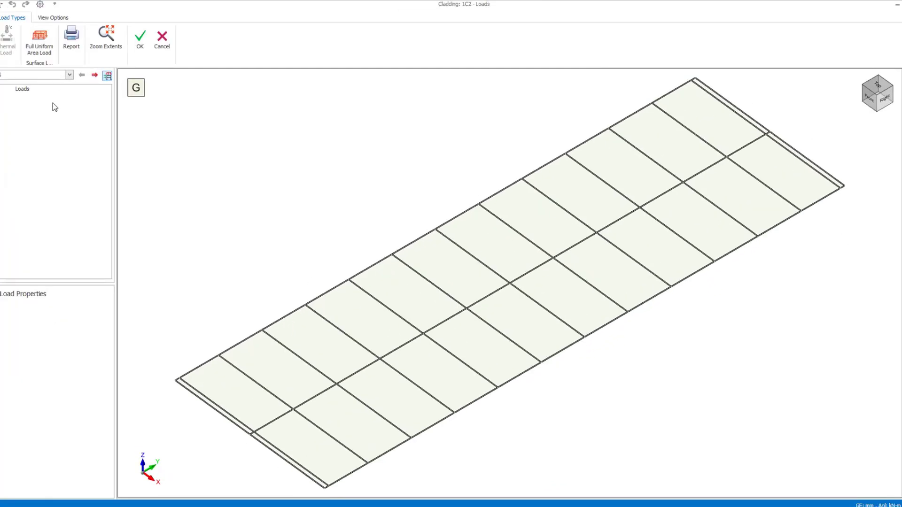
Assign a 10 kN/m2 full uniform area load for case Q to all panels of cladding 1C2 and apply it
click(39, 76)
click(38, 91)
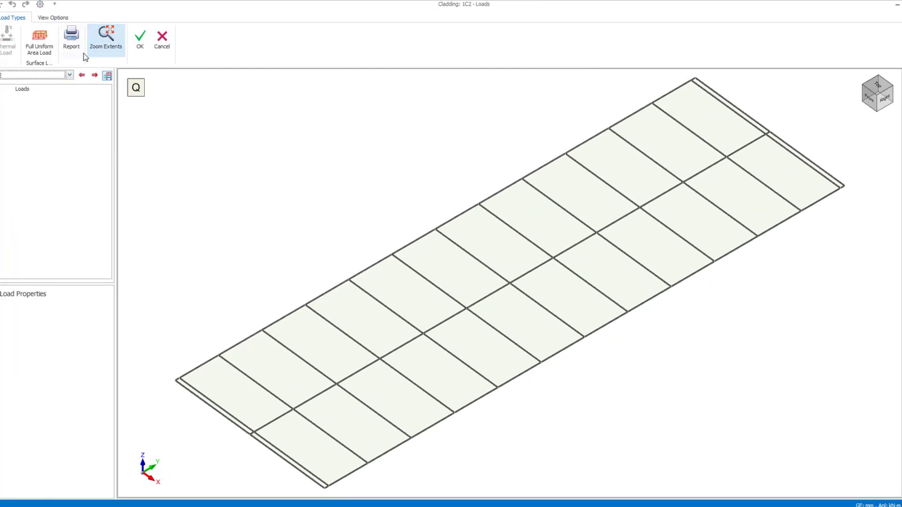
click(39, 42)
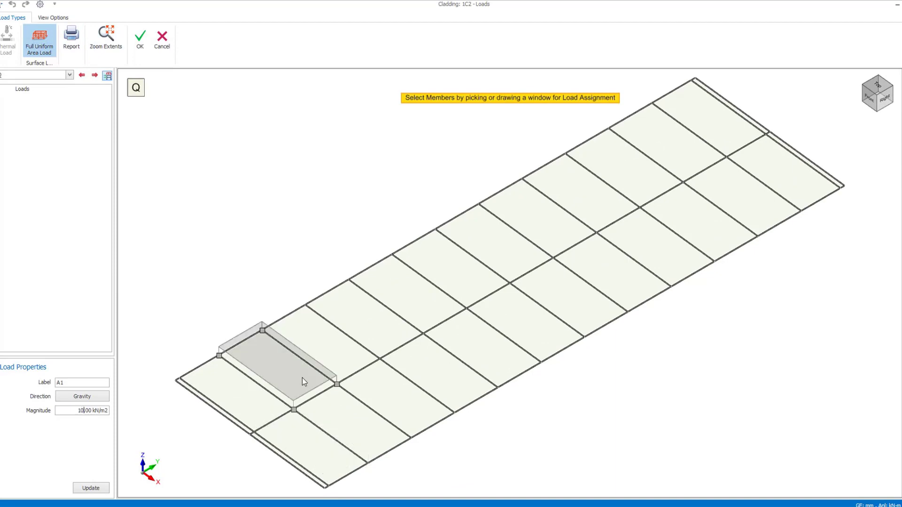
scroll(681, 334, down, 4)
mouse_move(390, 182)
mouse_down()
mouse_move(706, 447)
mouse_move(821, 474)
mouse_up()
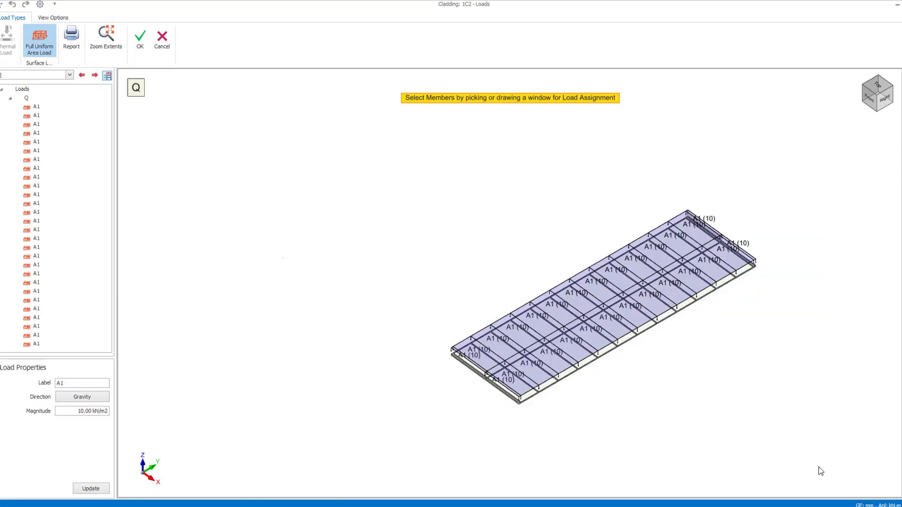
middle_drag(723, 365, 650, 305)
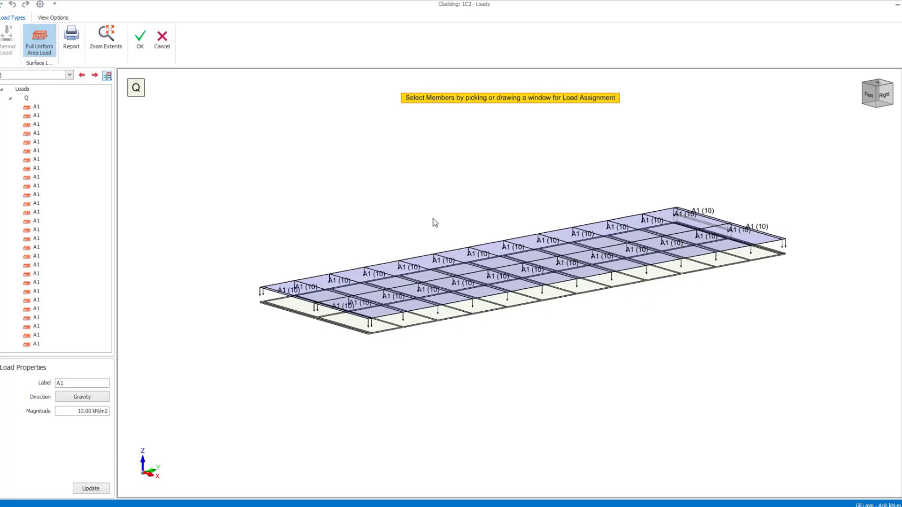
click(140, 40)
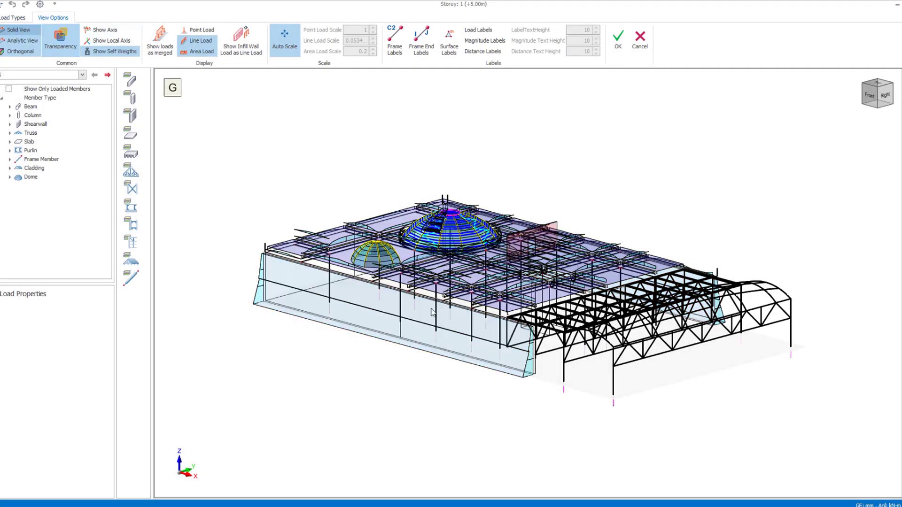
In the storey 1 load editor, draw a four-point polygon uniform area load of 5 kN/m2 for case Q on the corner slab beside the large dome
middle_drag(432, 309, 451, 340)
click(48, 76)
click(37, 92)
middle_drag(306, 324, 335, 352)
scroll(274, 282, up, 5)
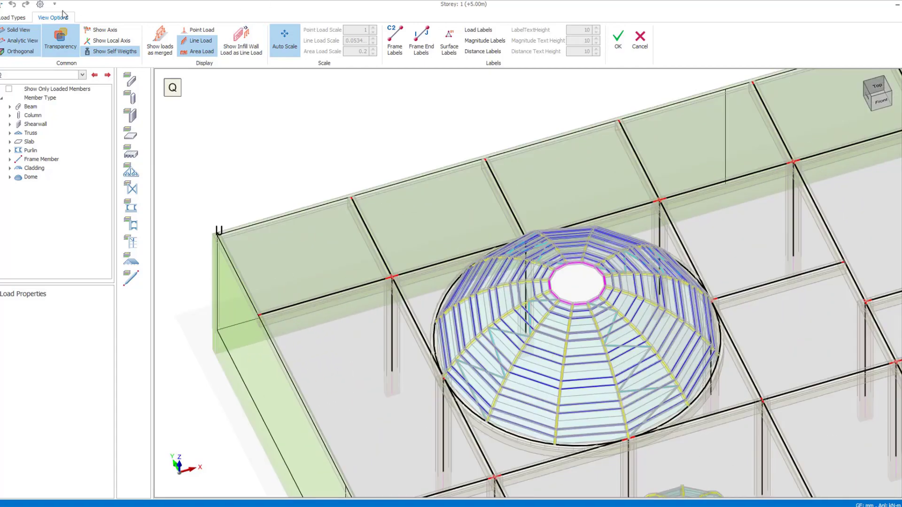
click(13, 18)
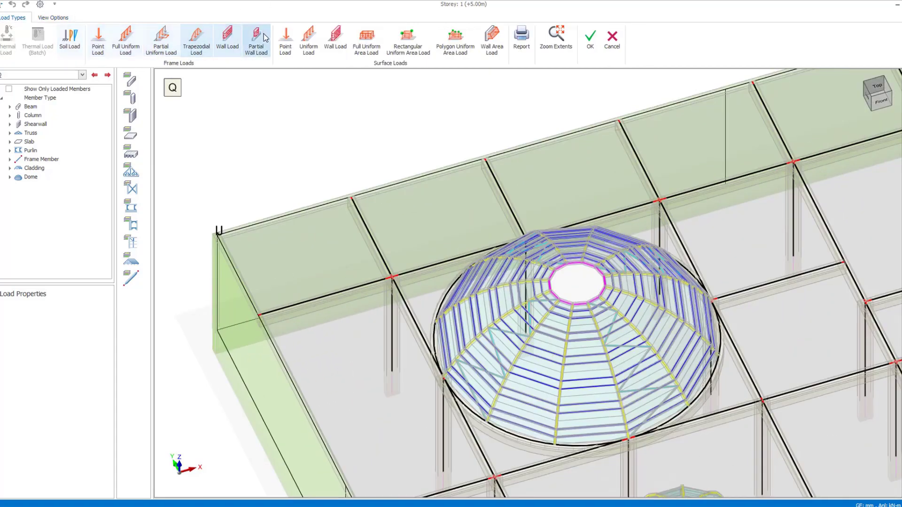
click(454, 47)
click(297, 232)
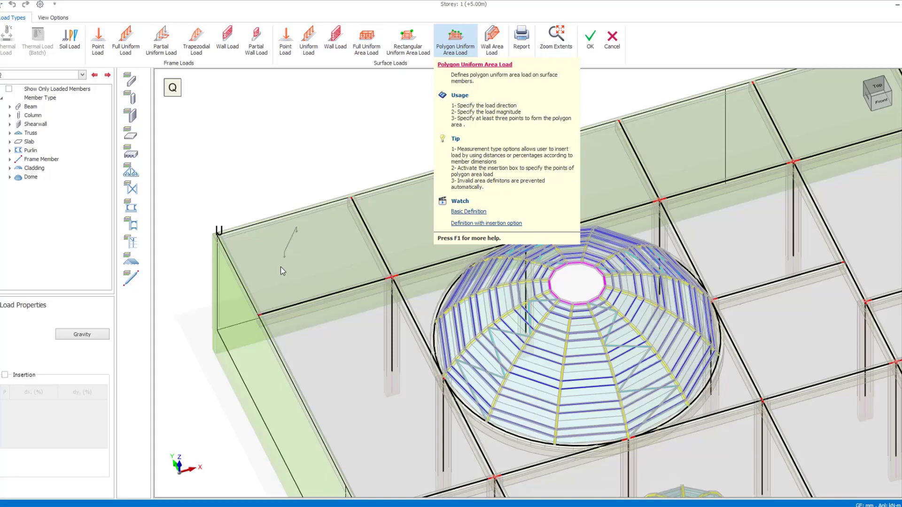
click(280, 266)
click(324, 278)
click(336, 236)
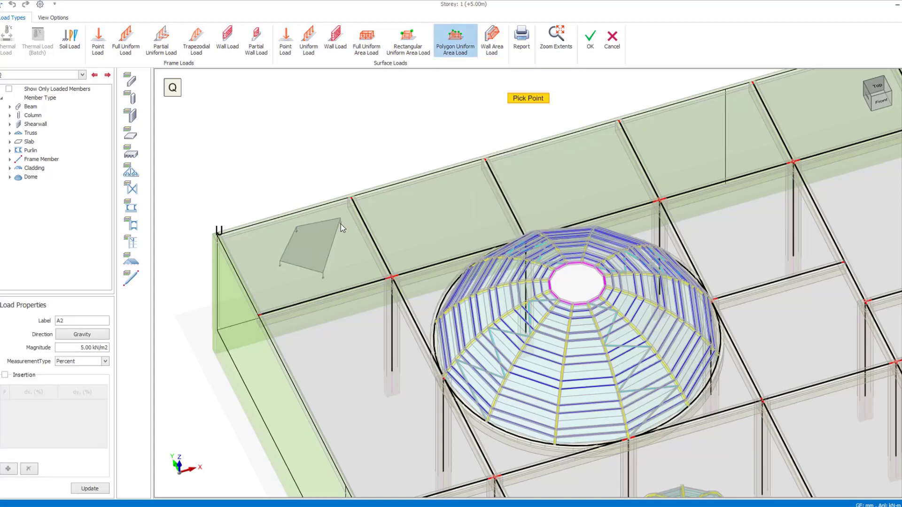
right_click(340, 224)
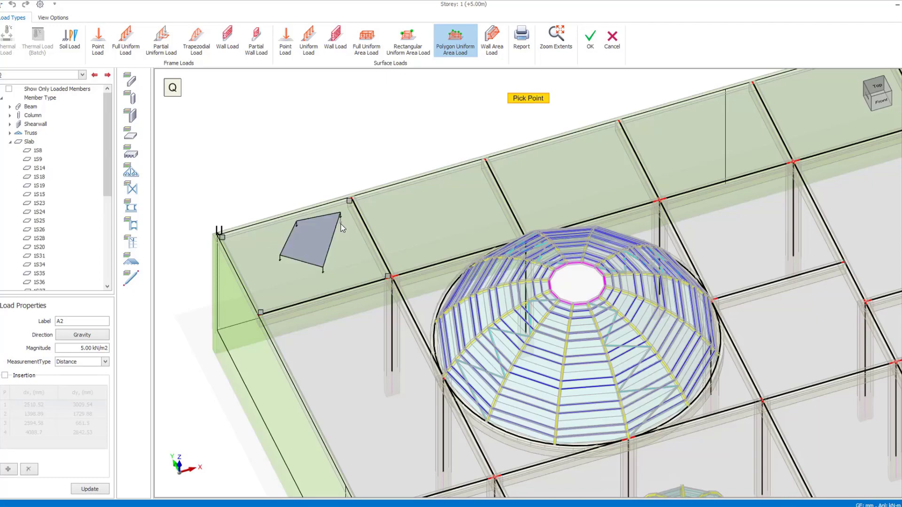
Copy the polygon area load to the other slabs along the same building edge
click(315, 236)
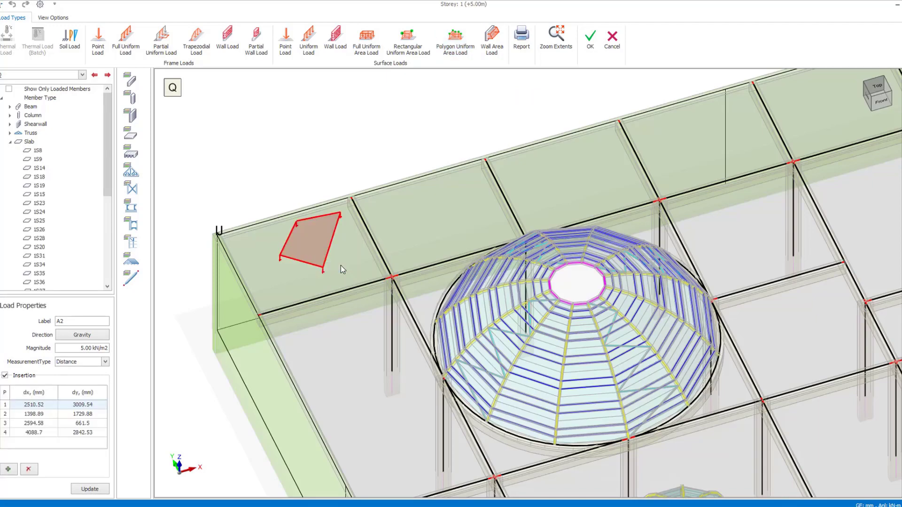
click(441, 224)
ctrl+click(561, 197)
ctrl+click(695, 153)
ctrl+click(822, 117)
scroll(212, 311, down, 5)
ctrl+click(656, 164)
ctrl+click(703, 154)
right_click(703, 154)
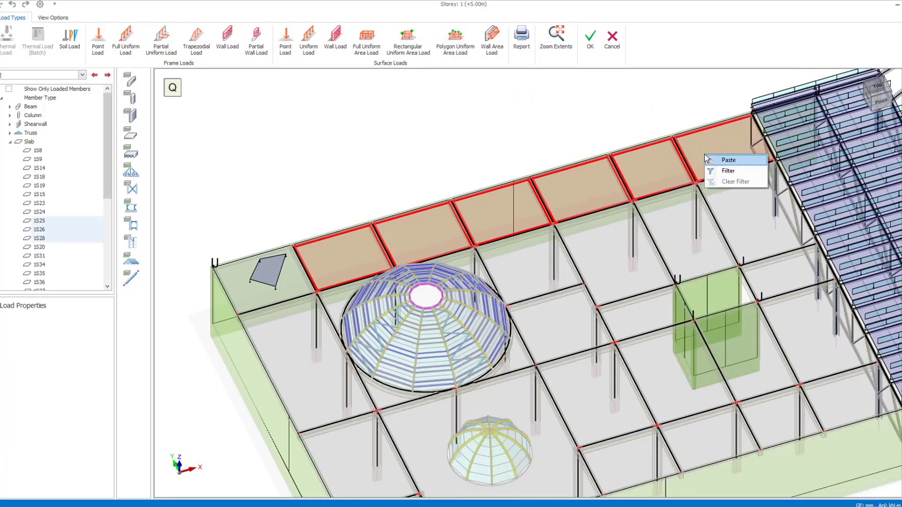
click(721, 159)
Copy the partial load of the front curved frame member to all the other curved members of the canopy
scroll(279, 194, down, 5)
scroll(645, 257, up, 8)
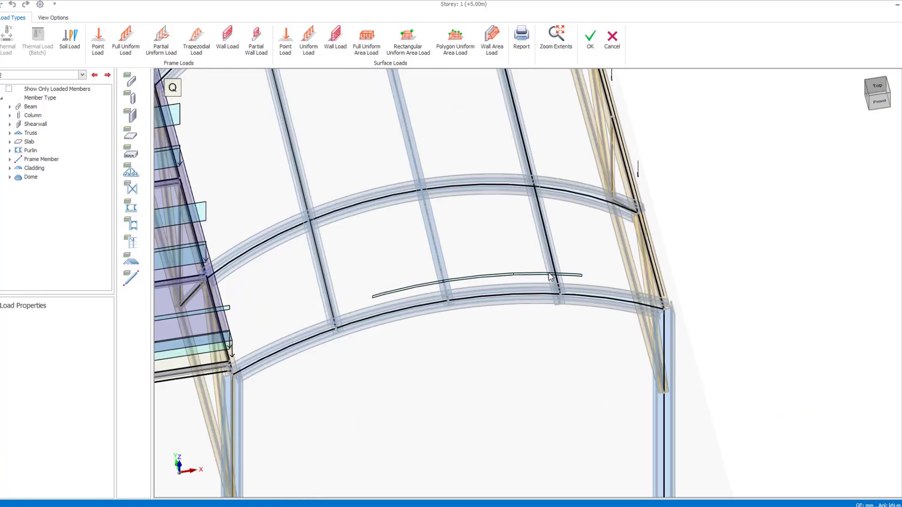
click(537, 301)
scroll(526, 329, down, 5)
mouse_move(528, 329)
shift+middle_down()
mouse_move(520, 256)
mouse_move(520, 323)
shift+middle_up()
scroll(520, 322, down, 1)
scroll(523, 391, down, 2)
drag(525, 382, 523, 123)
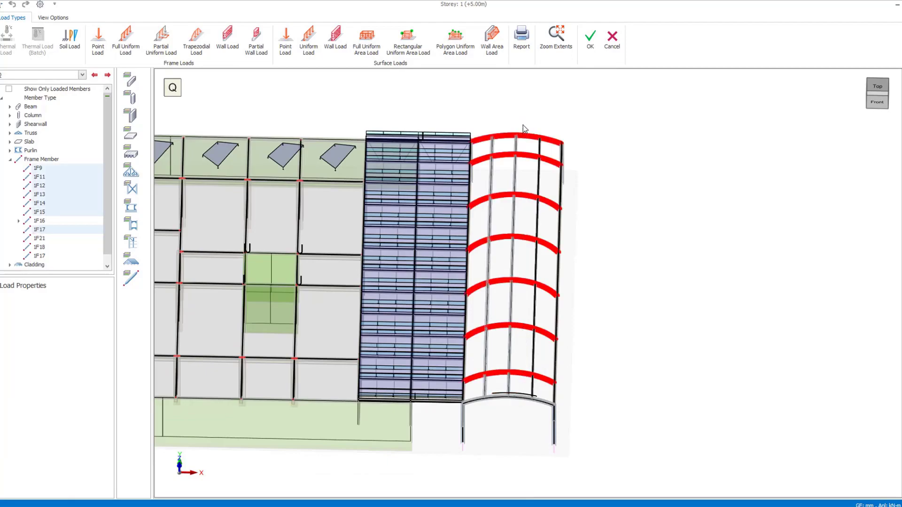
shift+middle_drag(538, 458, 515, 395)
scroll(516, 395, up, 8)
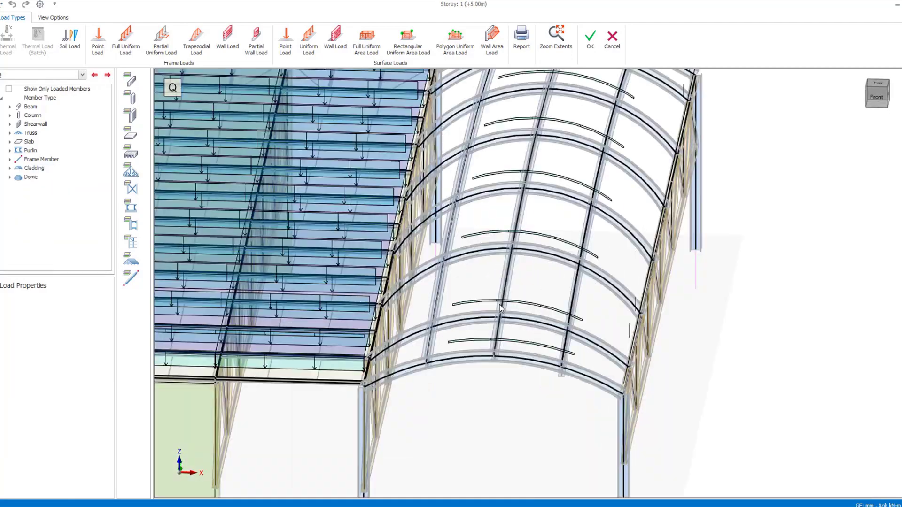
Examine the copied loads on the canopy and on the slabs in the storey 1 3D model
scroll(536, 221, down, 8)
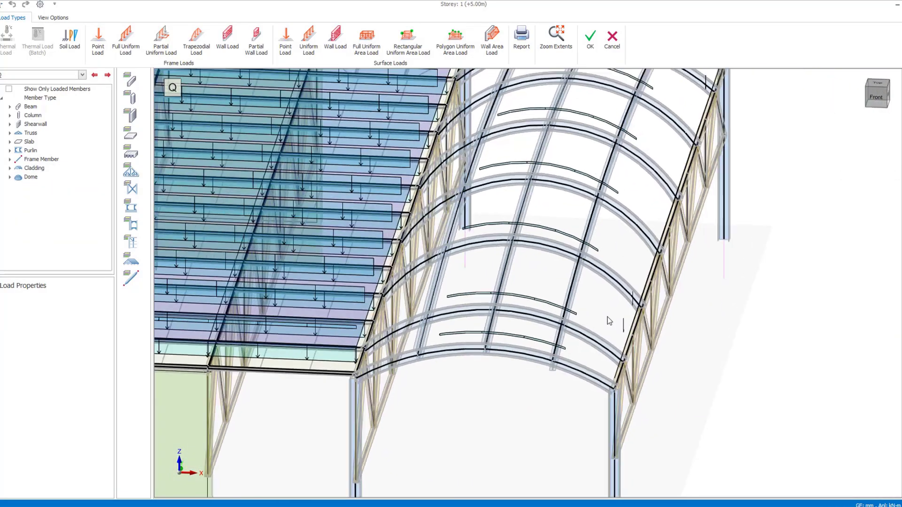
shift+middle_drag(606, 316, 570, 298)
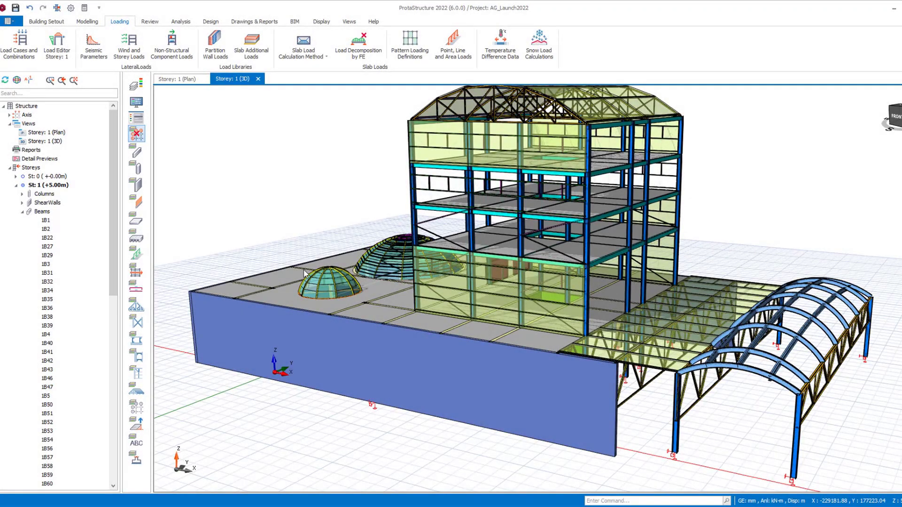
shift+middle_drag(305, 274, 632, 214)
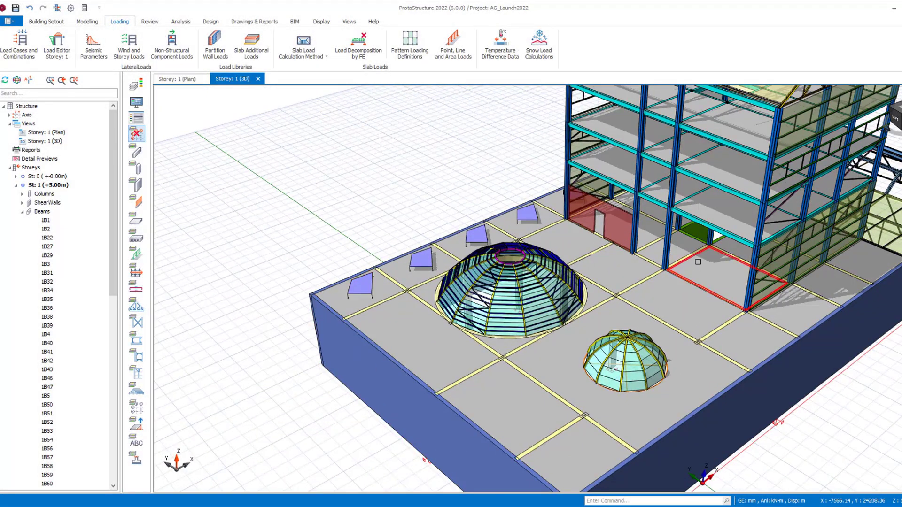
Copy all loads of the ground-level wall beam beside the large dome, including its wall openings
scroll(667, 256, up, 5)
right_click(529, 163)
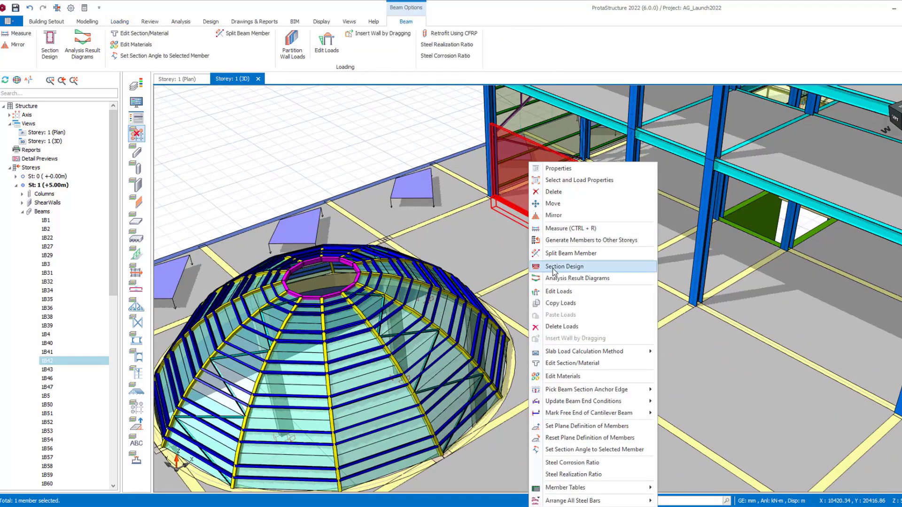
click(560, 305)
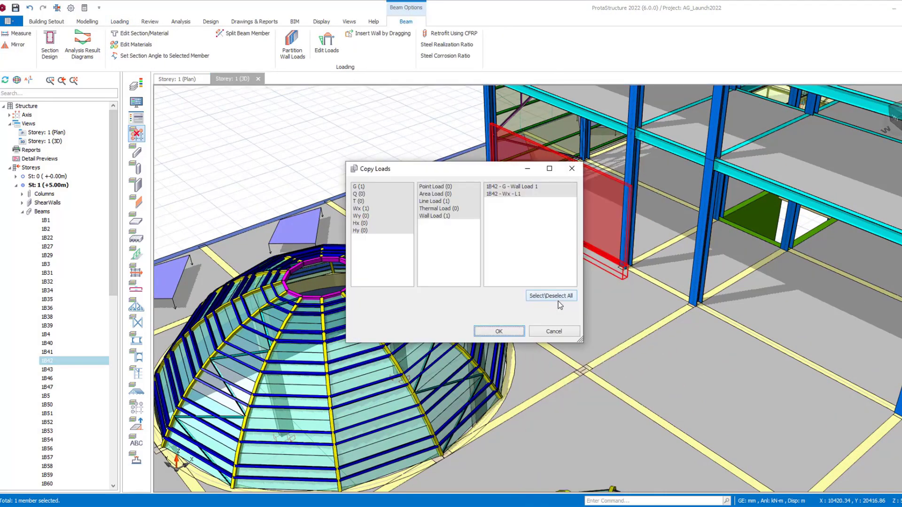
click(444, 226)
drag(359, 184, 369, 244)
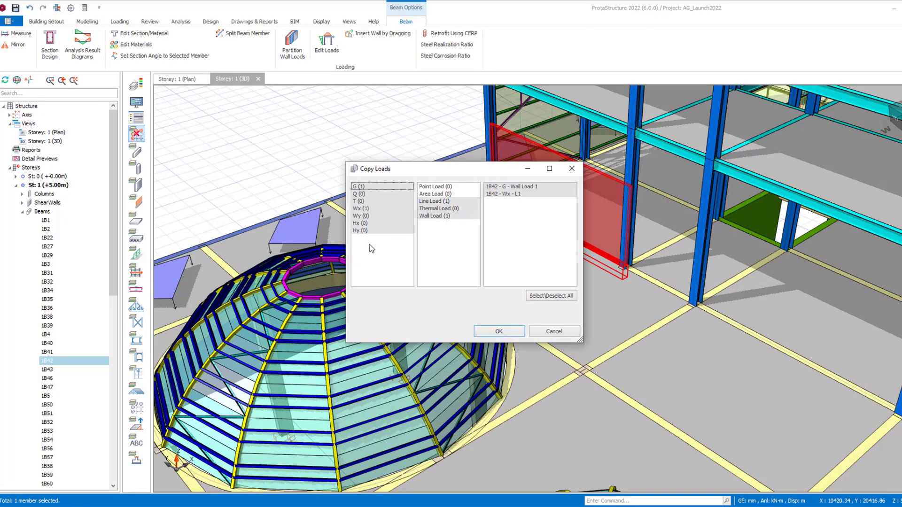
drag(442, 185, 437, 213)
click(499, 331)
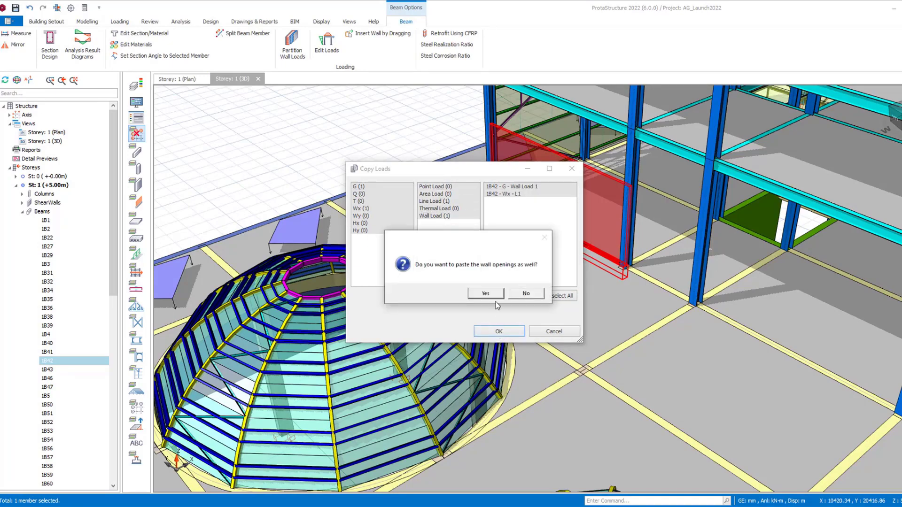
click(487, 295)
Paste the copied wall loads onto the two front steel beams one storey up and the ground-level beam between the facade columns
scroll(556, 446, down, 3)
right_drag(556, 446, 564, 338)
click(541, 247)
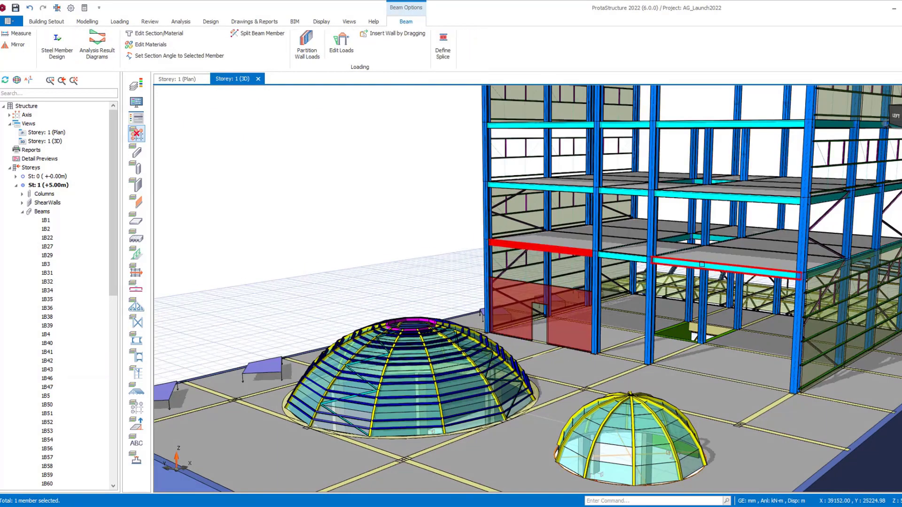
scroll(658, 338, up, 3)
ctrl+click(729, 226)
right_click(729, 244)
click(756, 340)
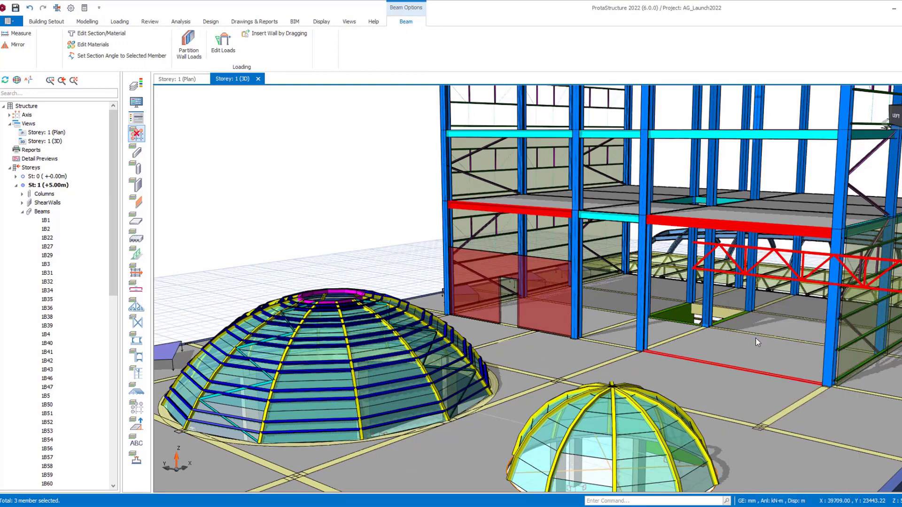
Copy the wall load with its openings again and insert the wall by two points along the slab beams in front of the facade
right_click(555, 317)
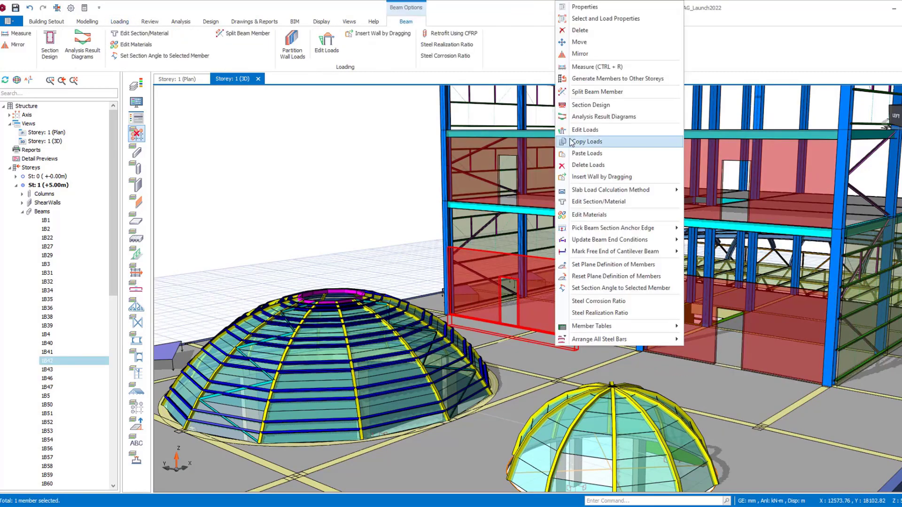
click(570, 142)
click(514, 330)
click(489, 296)
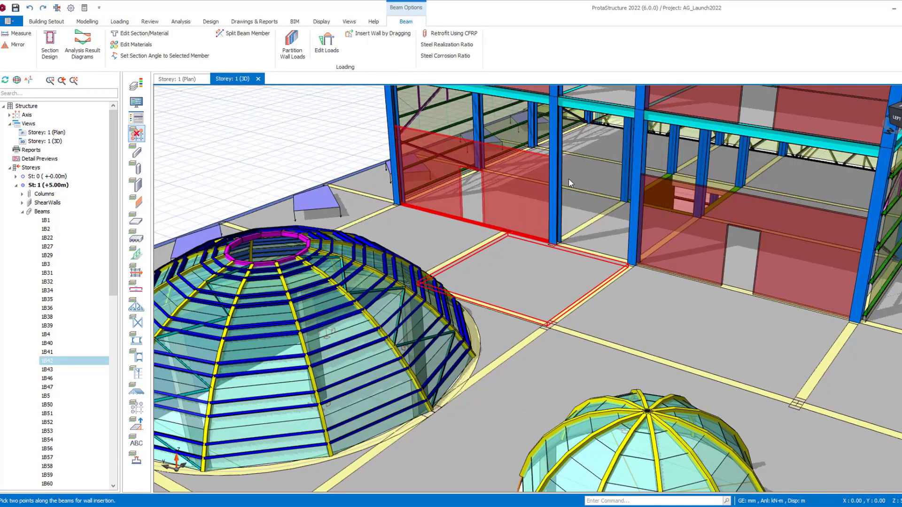
click(549, 325)
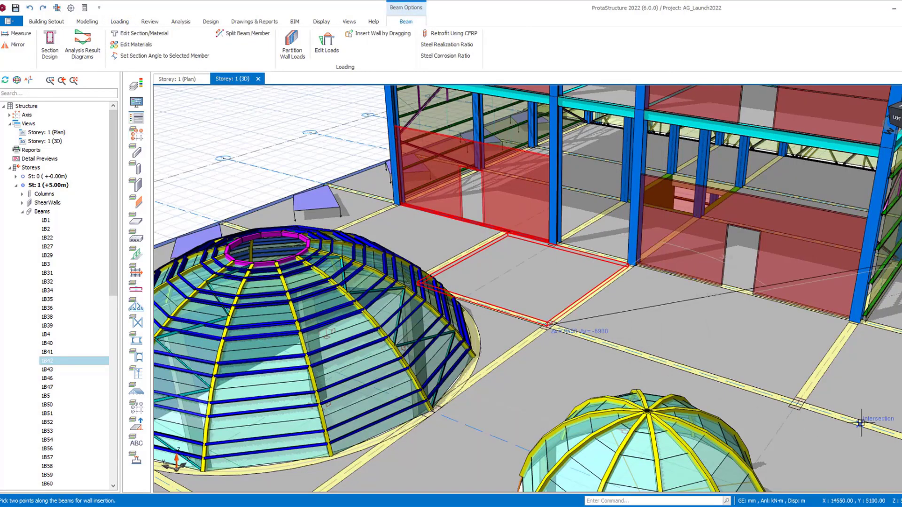
click(886, 433)
key(Escape)
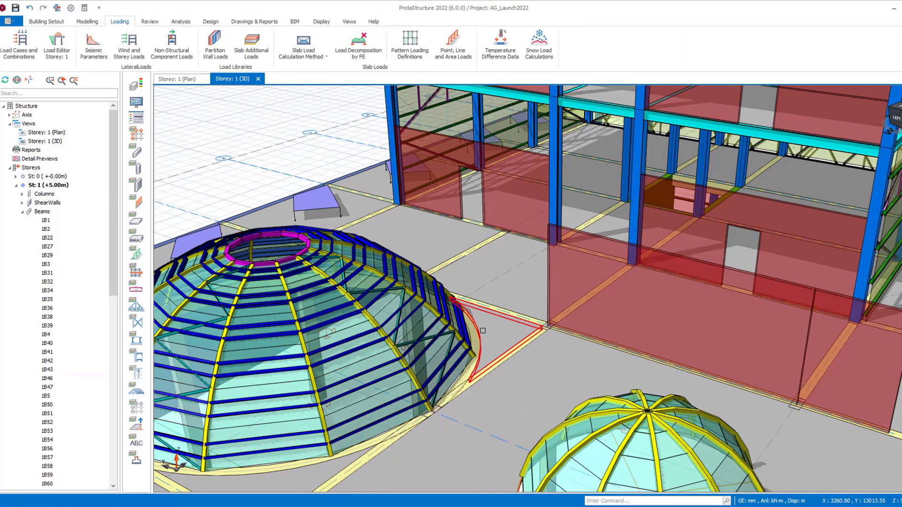
Start a snow load calculation for a MultiSpan Roof with the second span's b1 at 8000 mm and an obstruction included
scroll(483, 345, down, 5)
middle_drag(691, 372, 564, 350)
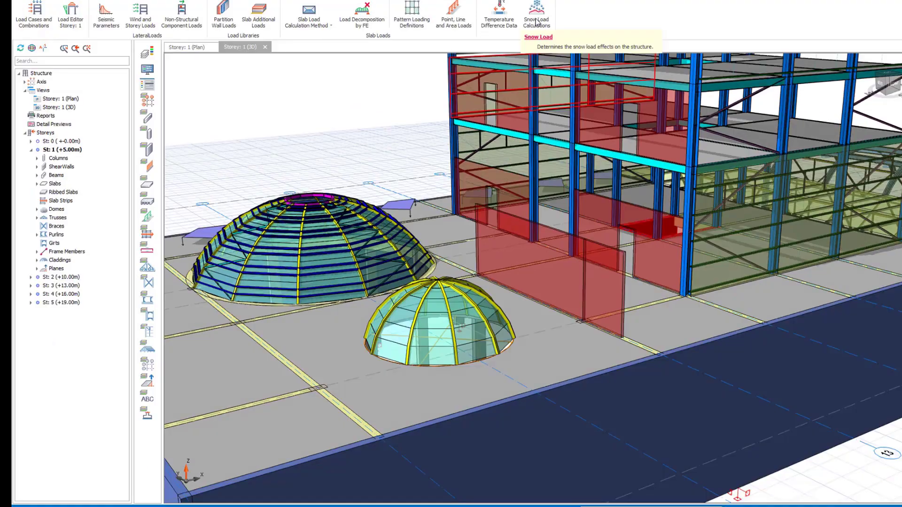
click(539, 43)
click(430, 110)
click(406, 134)
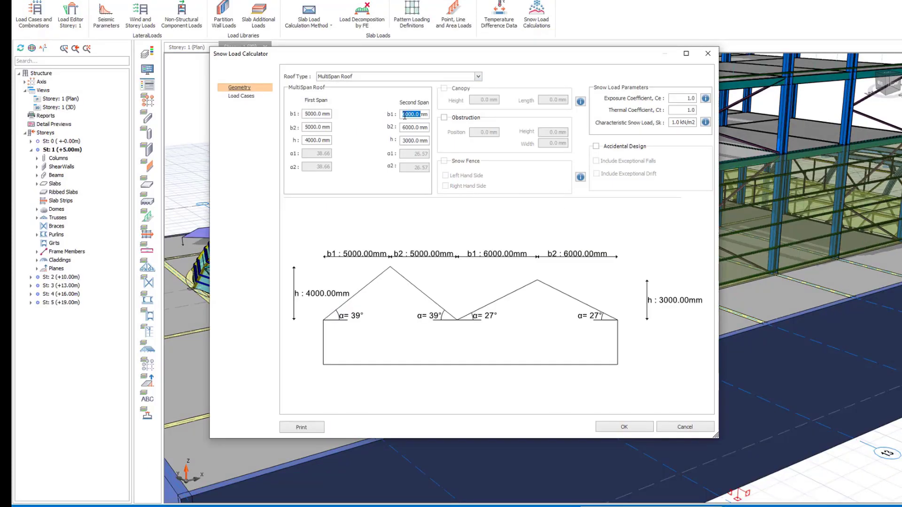
text(8000)
click(444, 117)
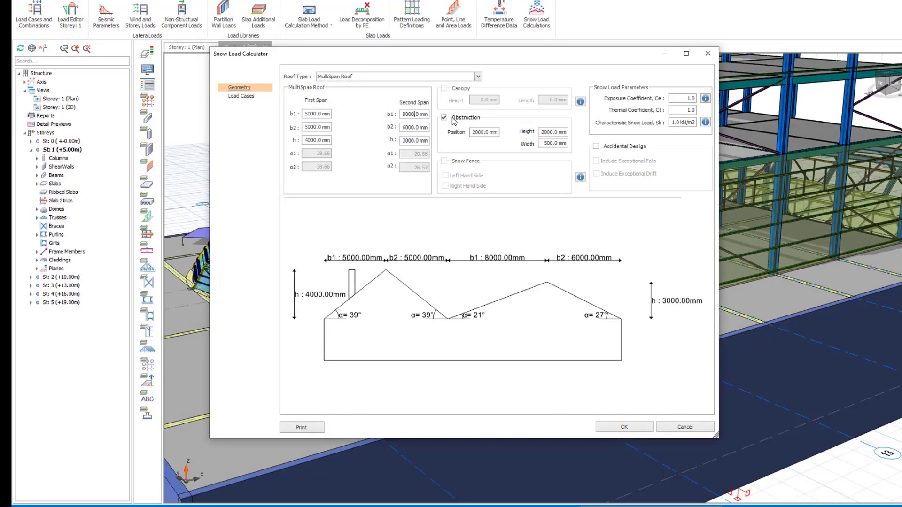
Set the characteristic snow load from the snow region Romania, Apa Neagra, consulting the Romanian snow map
click(706, 122)
click(480, 225)
click(463, 279)
click(527, 224)
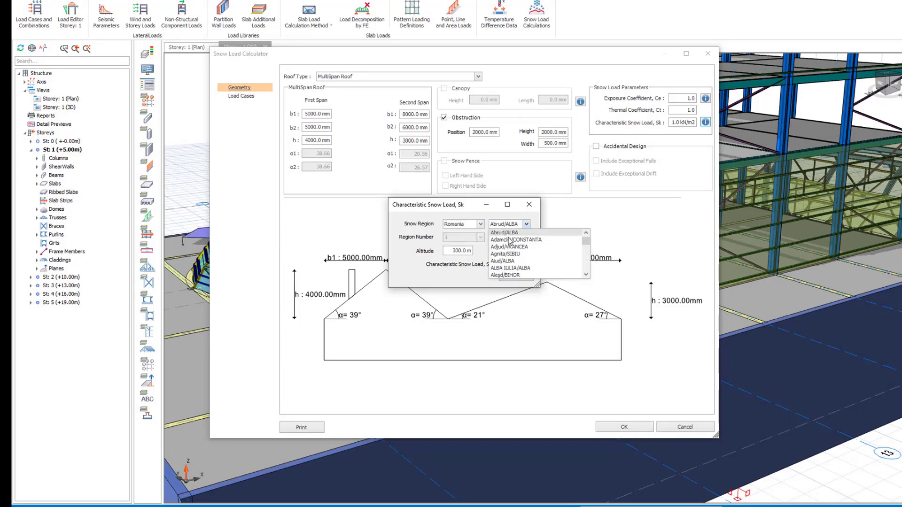
scroll(508, 238, up, 1)
click(506, 233)
click(499, 238)
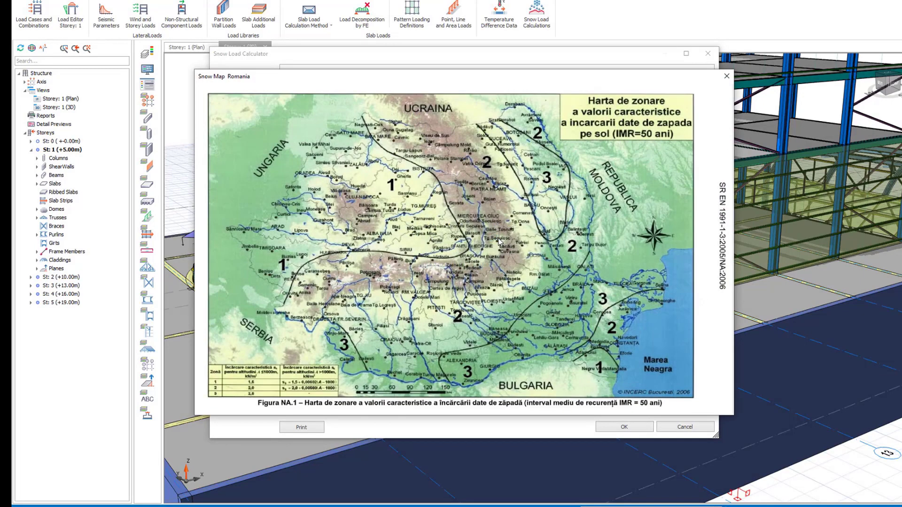
click(727, 77)
click(531, 278)
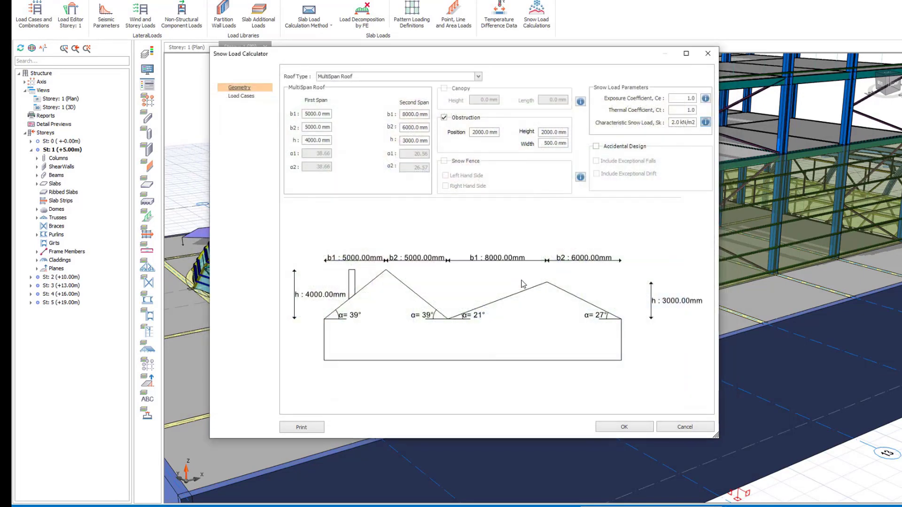
Examine the calculated snow load cases, including the roof loads of the normal drifted case
click(241, 96)
click(284, 81)
click(285, 148)
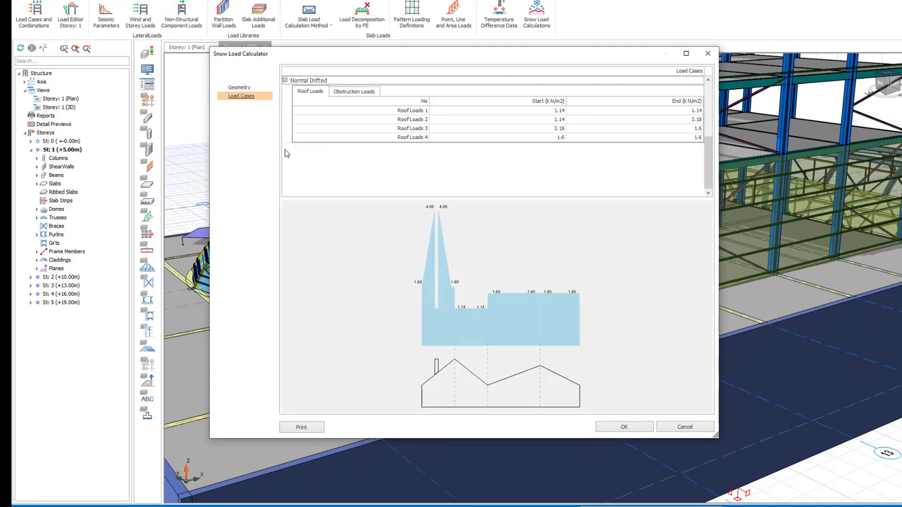
Generate the snow load calculation report and read through its formulations, site parameters and roof geometry
click(299, 433)
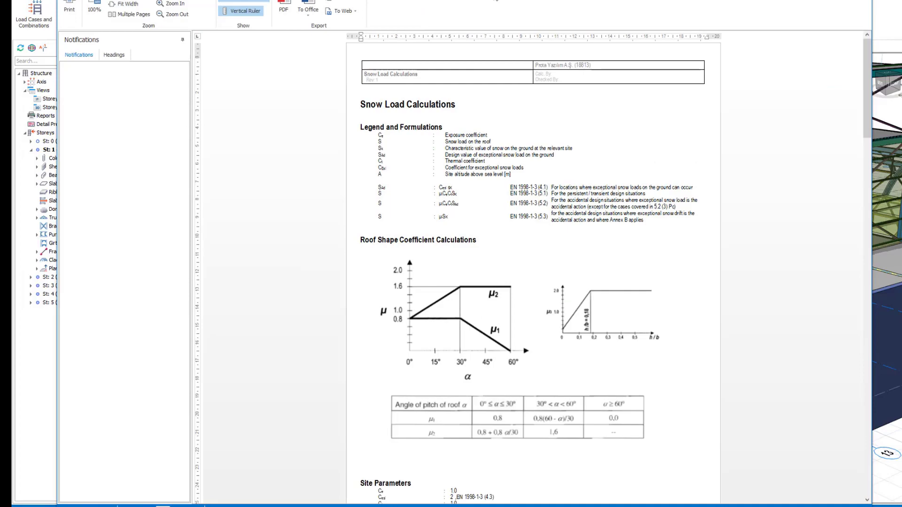
double_click(495, 0)
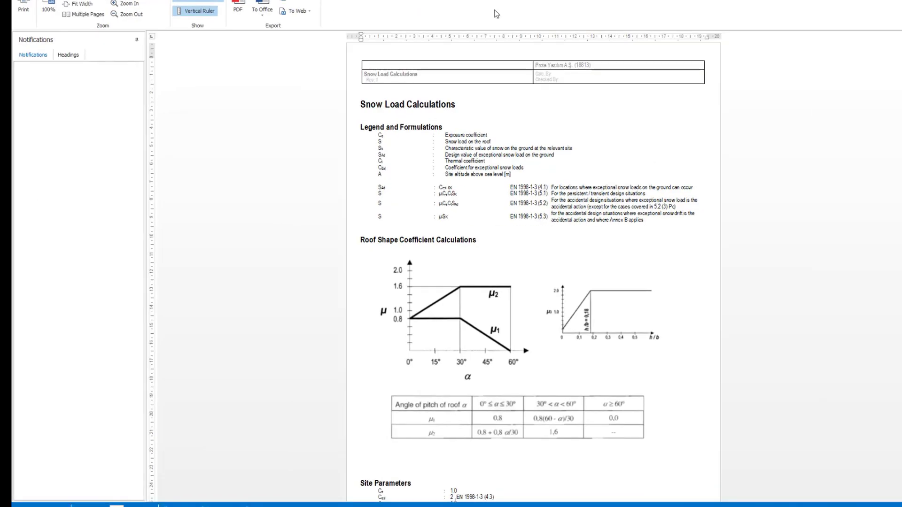
ctrl+scroll(513, 307, up, 3)
scroll(513, 308, down, 3)
scroll(514, 309, down, 15)
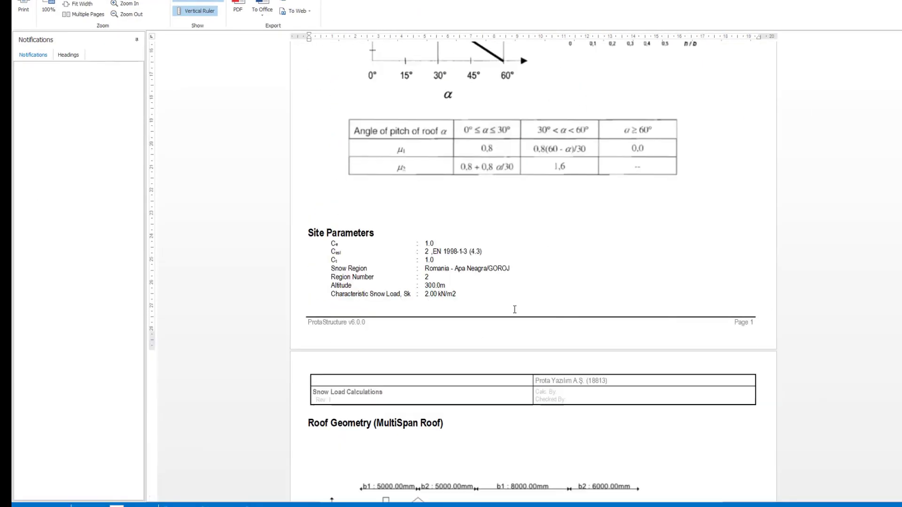
scroll(699, 309, down, 15)
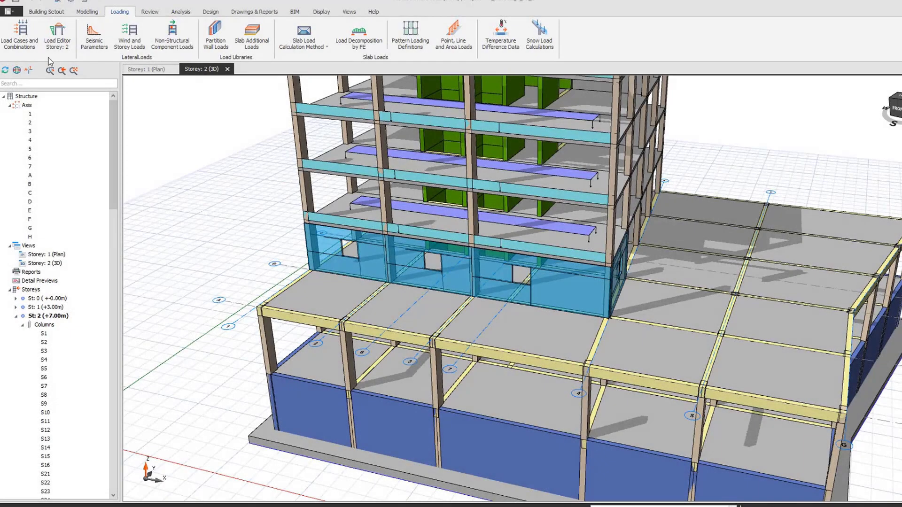
Add a user defined vertical load case labelled G_eq with the description Equipment
click(25, 46)
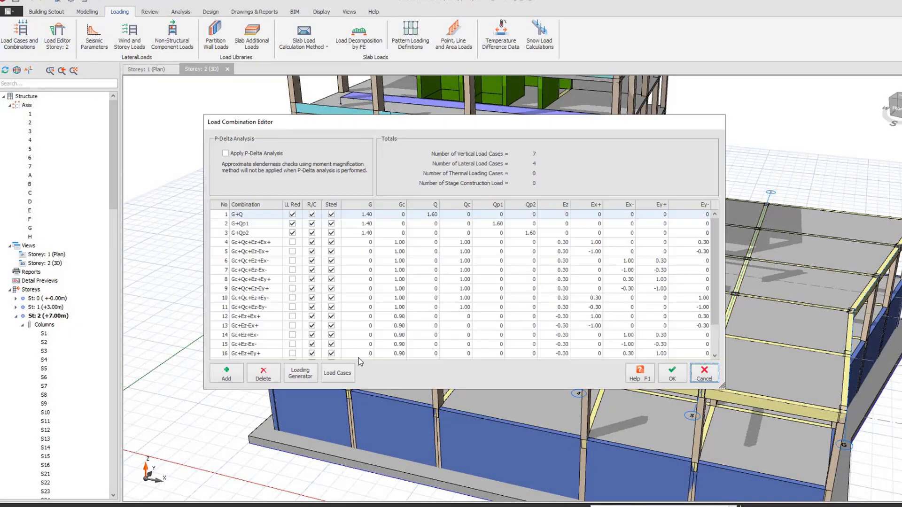
click(337, 372)
scroll(355, 305, down, 1)
click(356, 297)
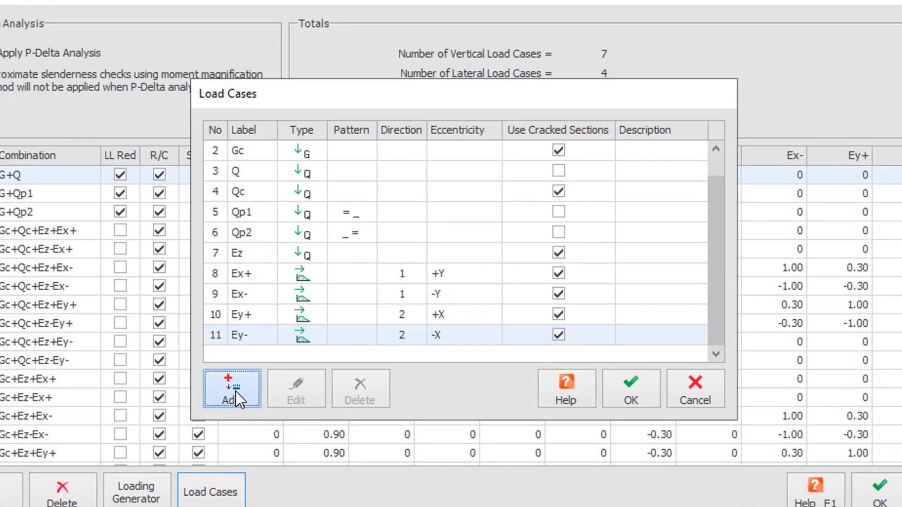
click(235, 391)
click(308, 211)
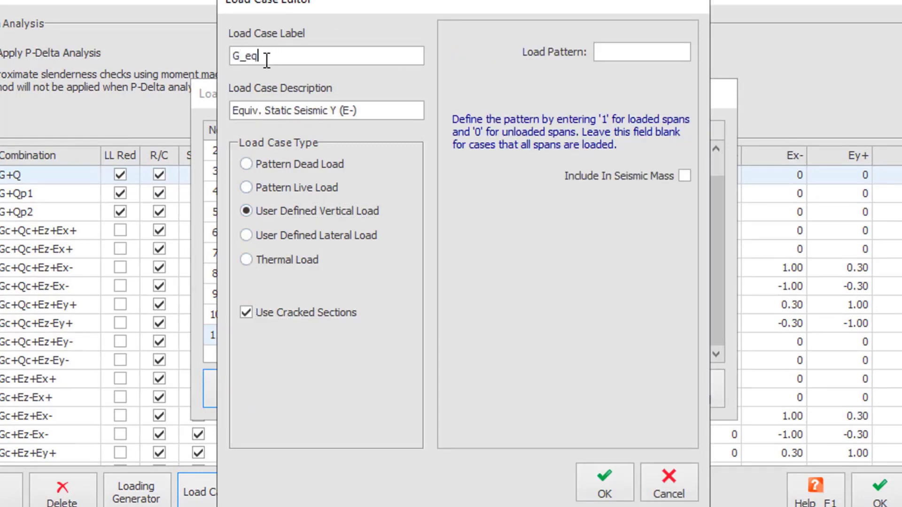
drag(391, 114, 232, 105)
text(Equipment)
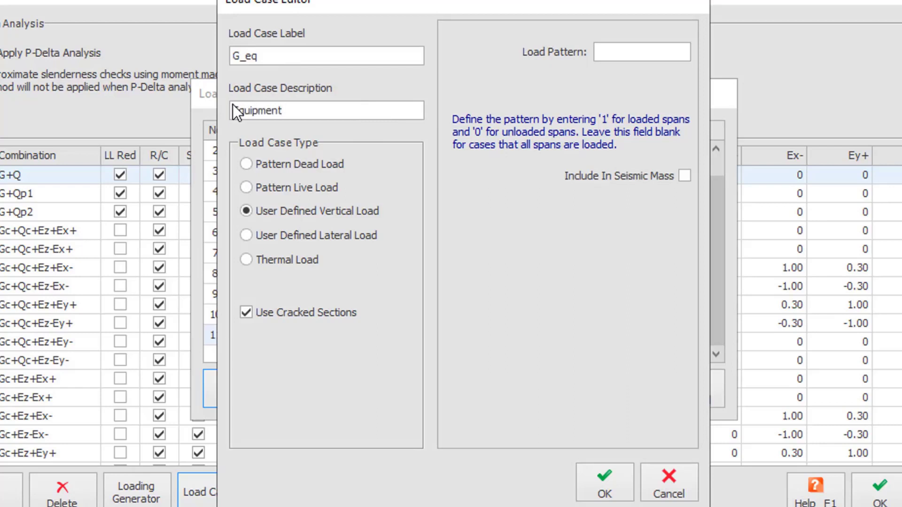
double_click(233, 109)
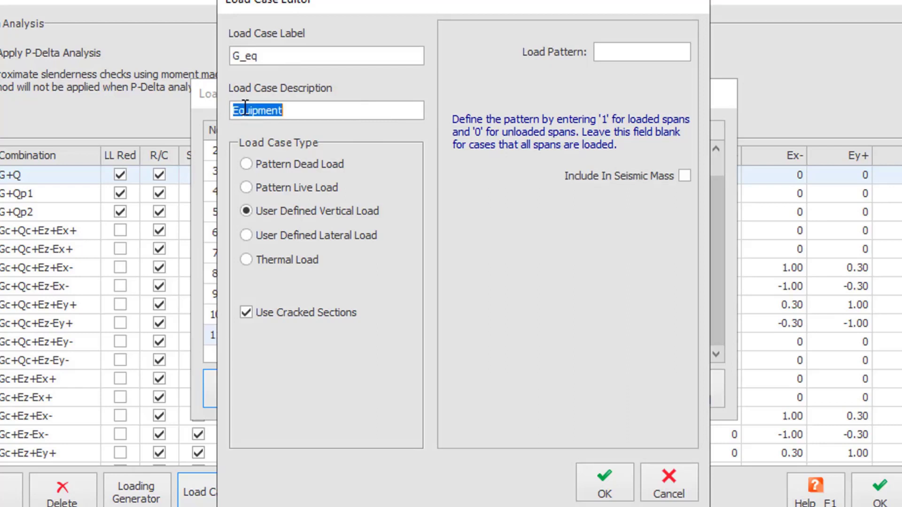
click(623, 493)
click(636, 396)
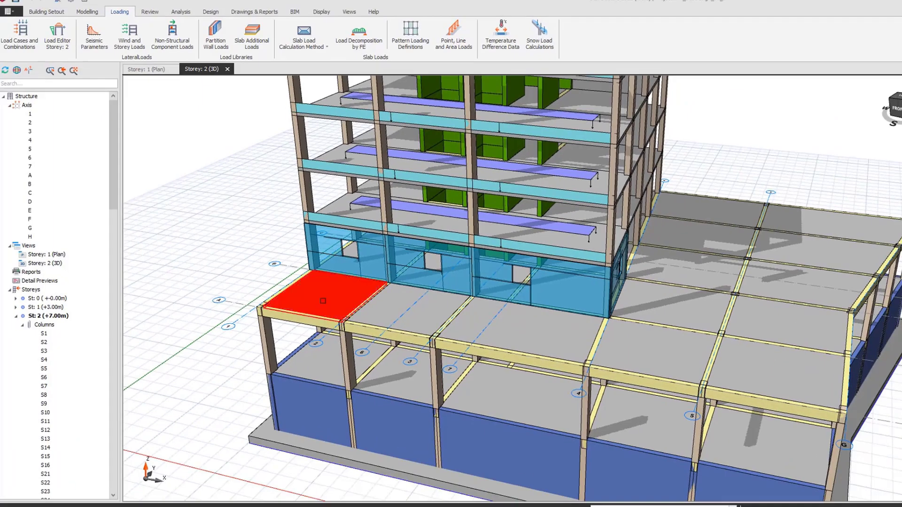
In the load editor of corner slab D201, draw a 0.1 t/m2 rectangular uniform area load for case G_eq
right_click(325, 297)
click(371, 400)
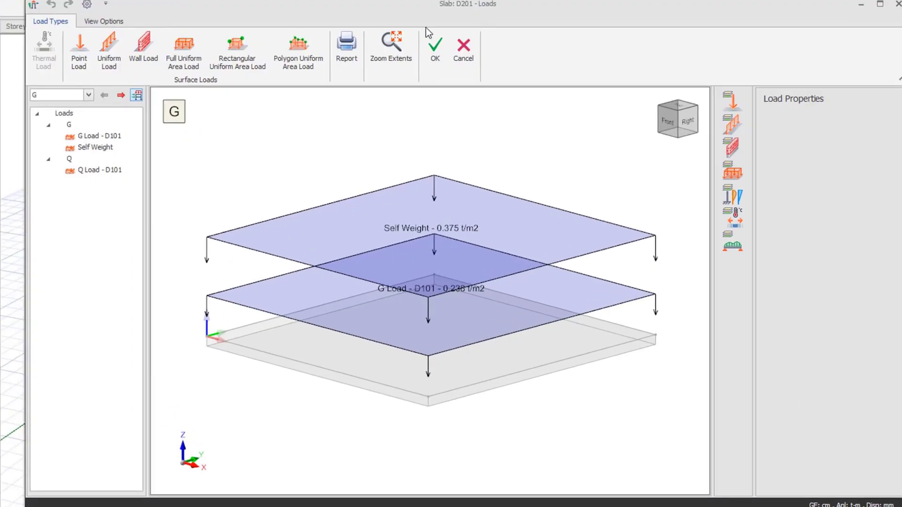
click(138, 158)
click(111, 180)
click(237, 47)
click(284, 266)
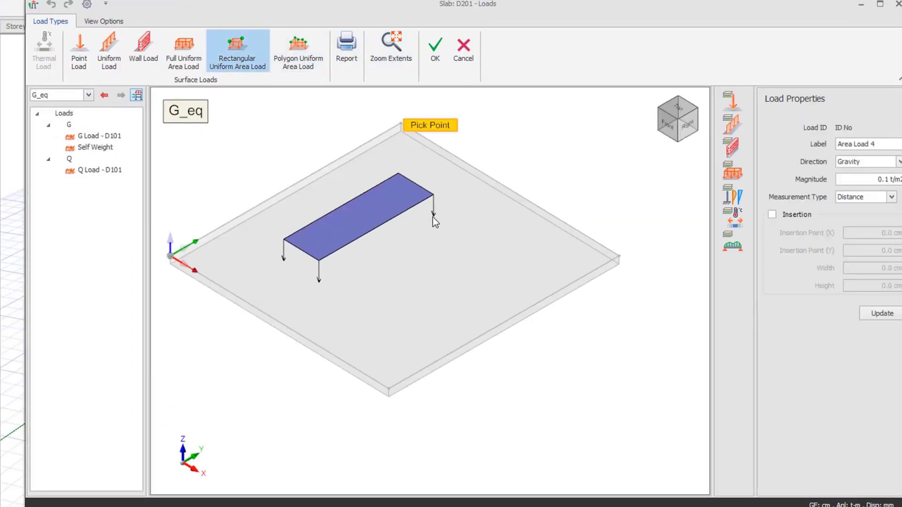
click(432, 217)
Add a full uniform area load of 0.12 t/m2 to slab D201 for case G_eq
click(184, 49)
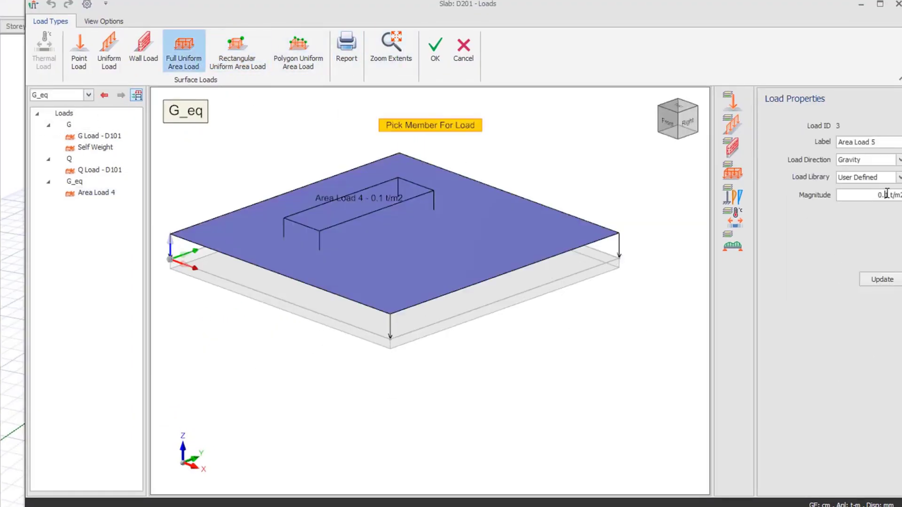
click(541, 266)
key(Escape)
Copy only the two G_eq area loads of the corner slab to the neighbouring slabs along the front edge
middle_drag(511, 379, 483, 328)
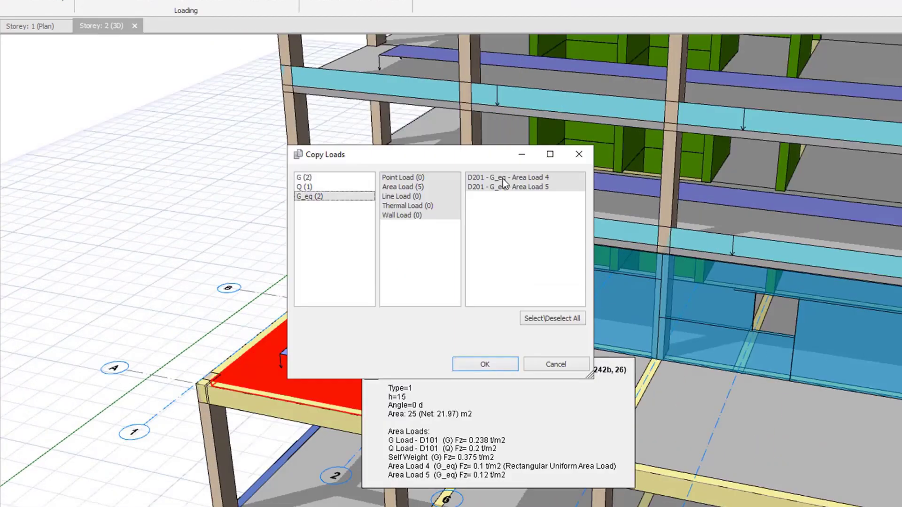
click(485, 365)
right_click(171, 260)
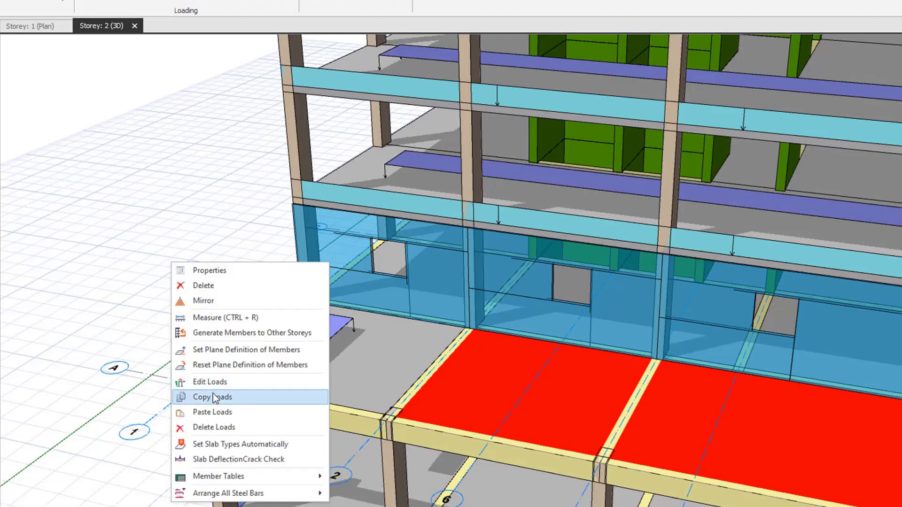
click(213, 395)
key(Escape)
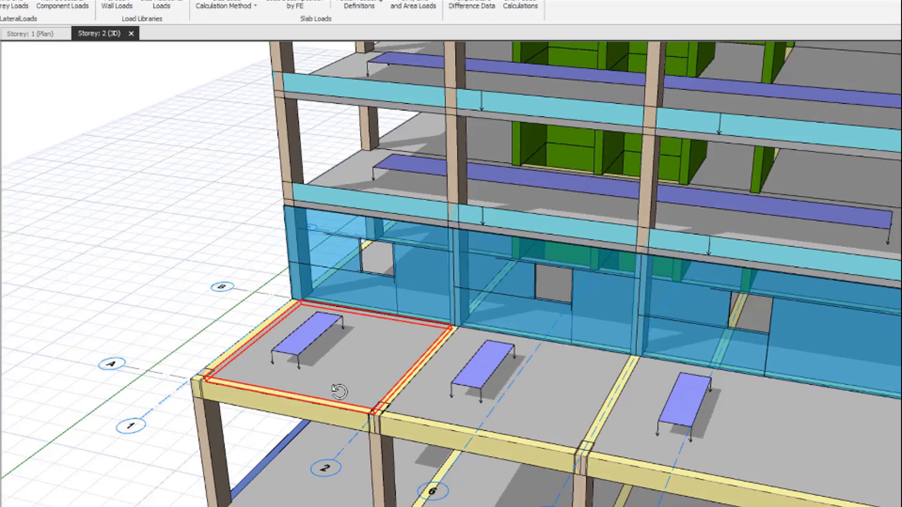
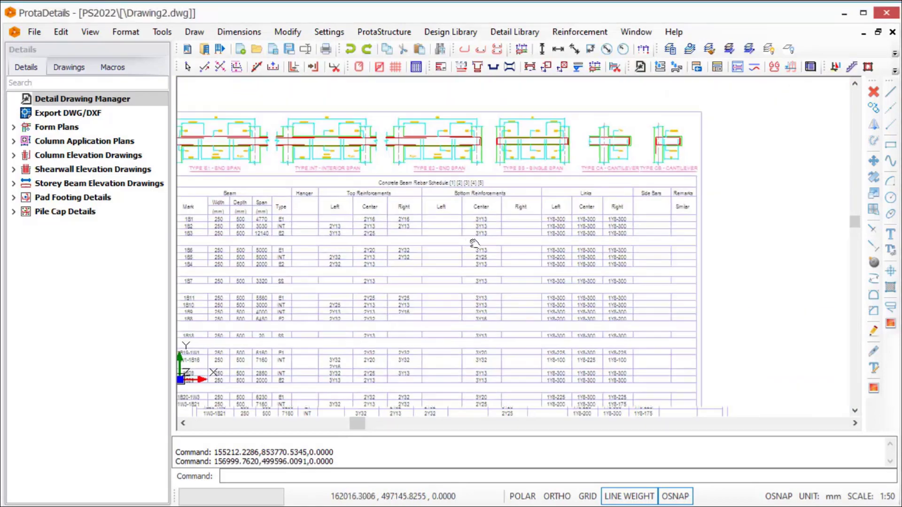
In ProtaDetails, examine the concrete beam rebar schedule and the pile cap detail drawings
scroll(548, 234, down, 8)
scroll(588, 188, up, 6)
scroll(460, 223, up, 4)
scroll(488, 231, up, 4)
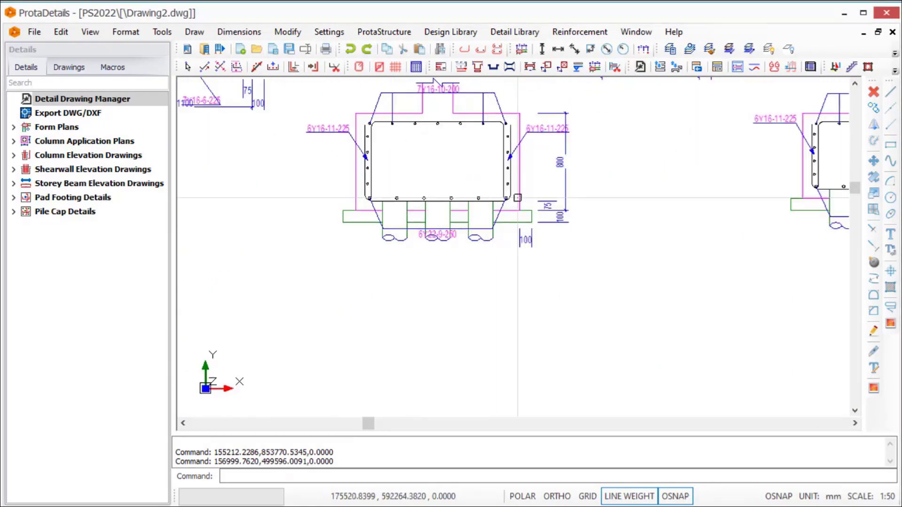
scroll(636, 281, down, 4)
scroll(636, 281, down, 3)
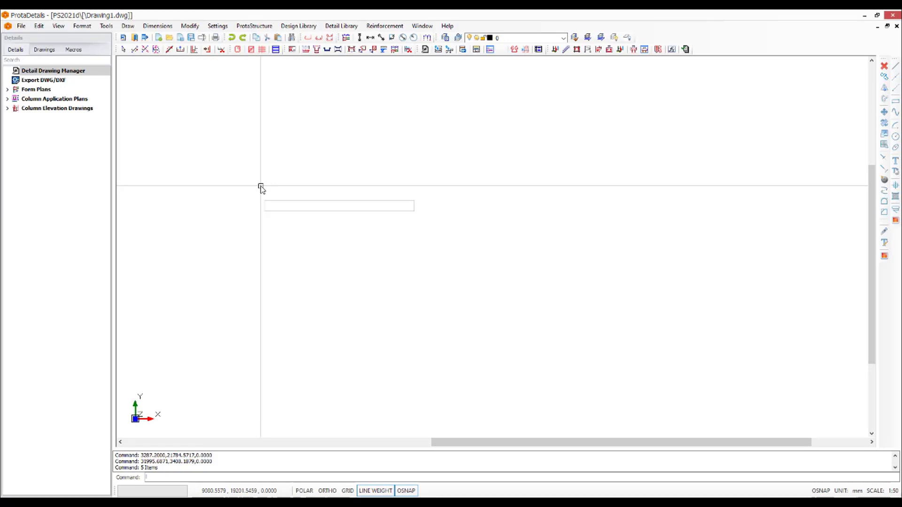
Draw a closed five-sided polygon in the empty drawing area with the Line command
text(lin)
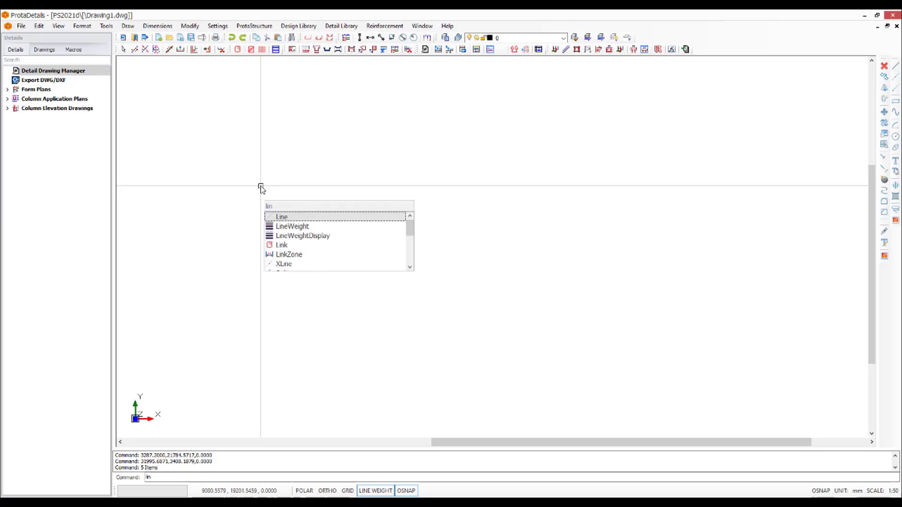
key(Return)
click(274, 173)
click(211, 248)
click(326, 303)
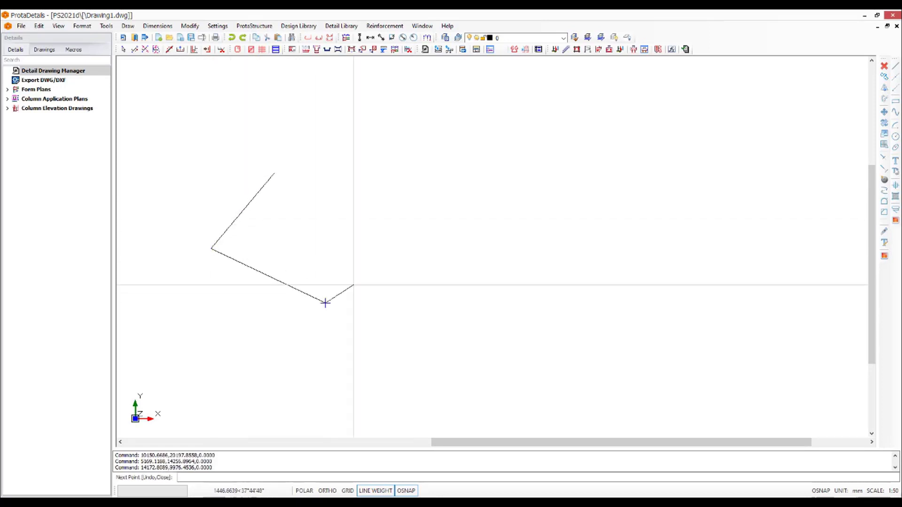
click(422, 206)
right_click(401, 146)
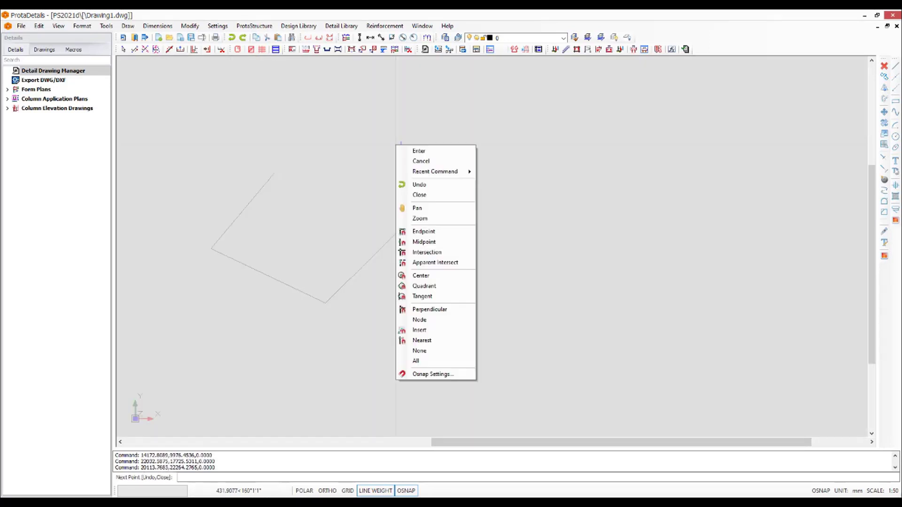
click(419, 196)
Draw a circle centred inside the polygon and crossing its lower slanted edge
text(c)
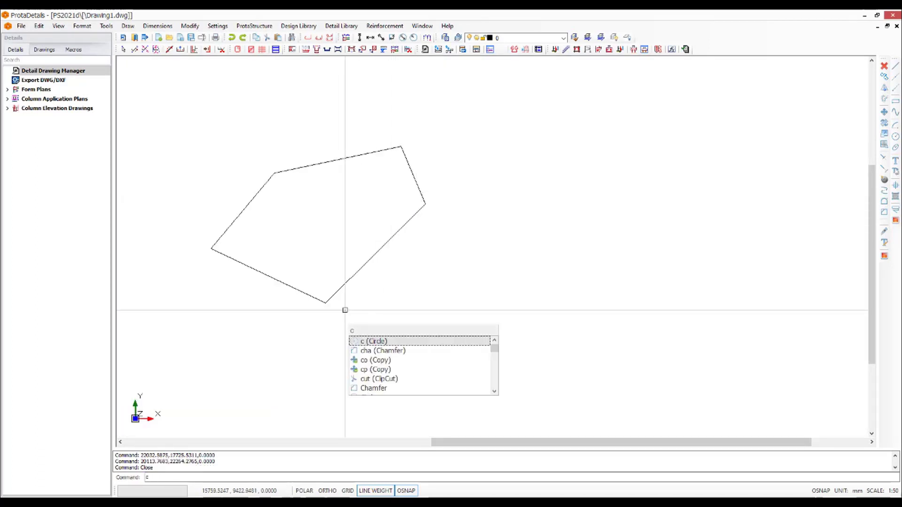
key(Return)
click(371, 227)
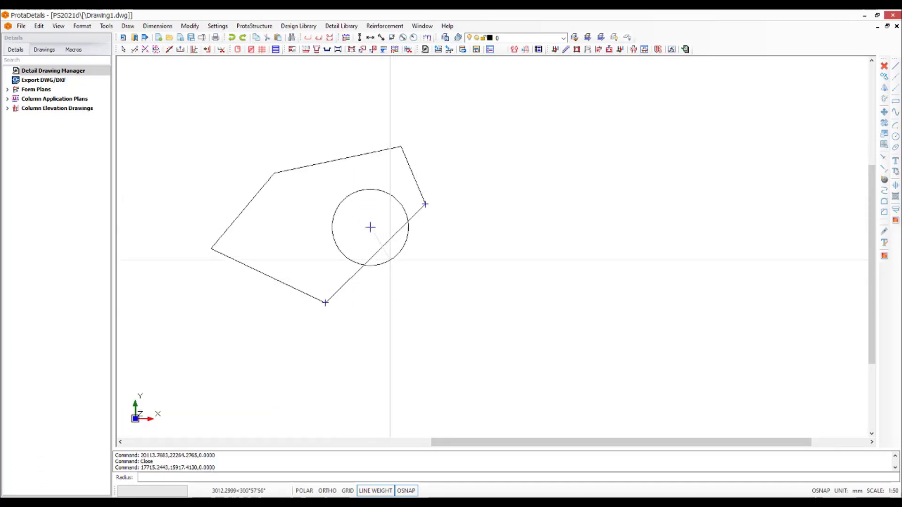
click(383, 267)
key(Escape)
text(tr)
key(Return)
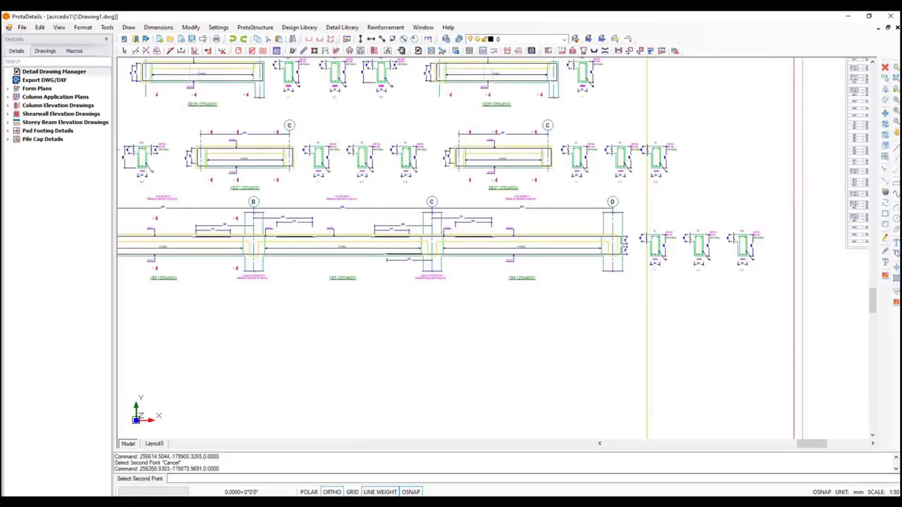
Split the beam elevation between axes B and C and place the cut-off part with axes C and D below it
click(375, 296)
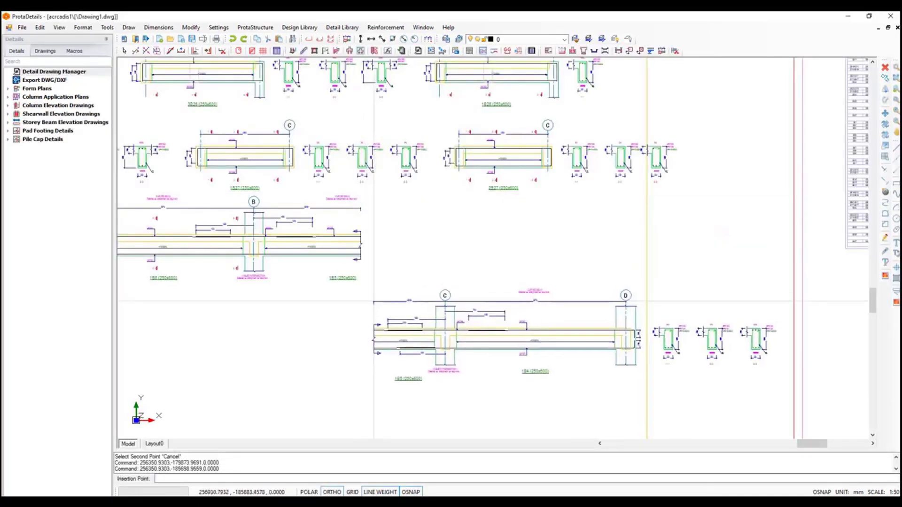
middle_drag(259, 316, 746, 272)
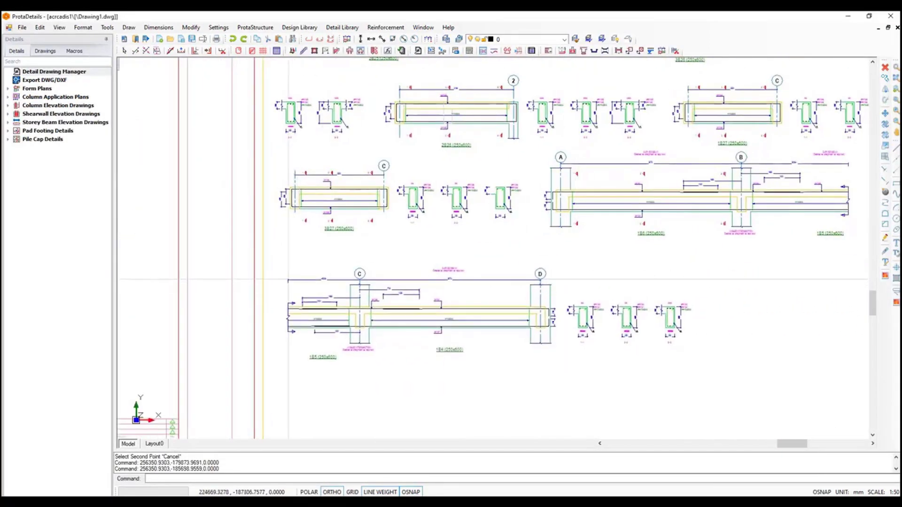
click(292, 271)
middle_drag(613, 266, 406, 285)
scroll(603, 219, up, 2)
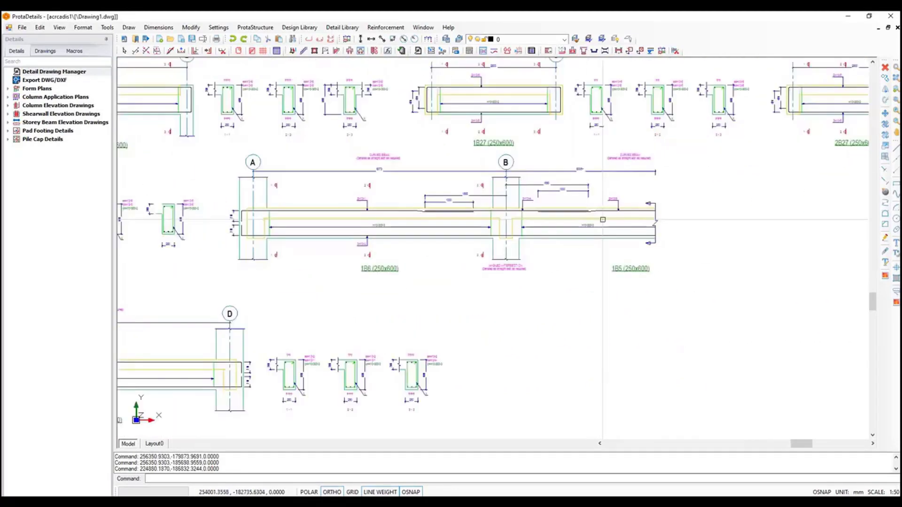
scroll(606, 213, down, 2)
middle_drag(305, 297, 709, 300)
Distribute H10-200 bars along the footing section's lower edge from corner to corner and place their leader label
scroll(552, 359, up, 3)
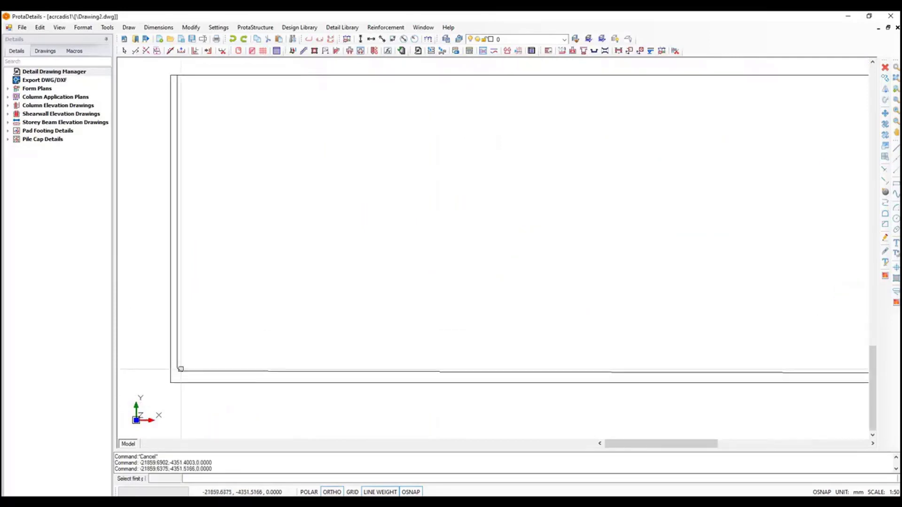
scroll(179, 336, down, 3)
middle_drag(439, 288, 165, 255)
scroll(701, 327, up, 3)
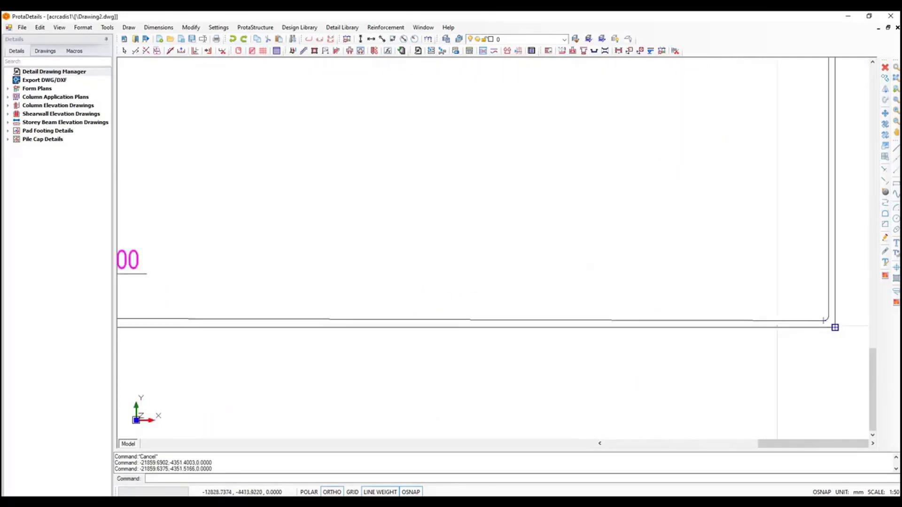
click(462, 300)
scroll(414, 294, down, 3)
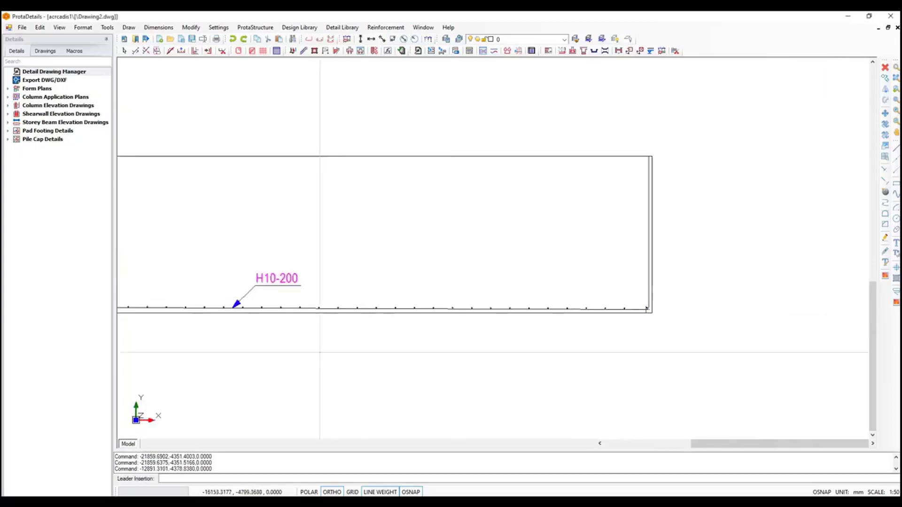
click(284, 367)
scroll(340, 350, down, 5)
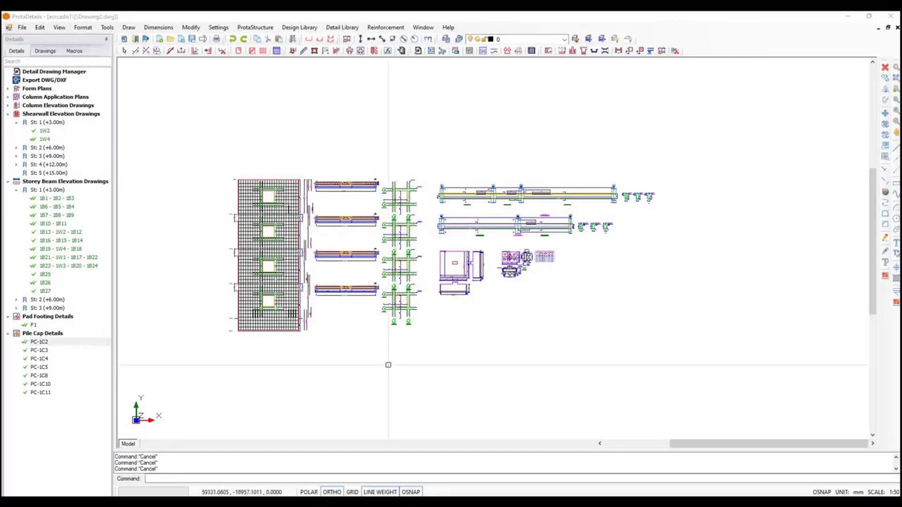
Generate a quantity table for all the wall, beam, footing and pile cap details and place it beside them
click(197, 150)
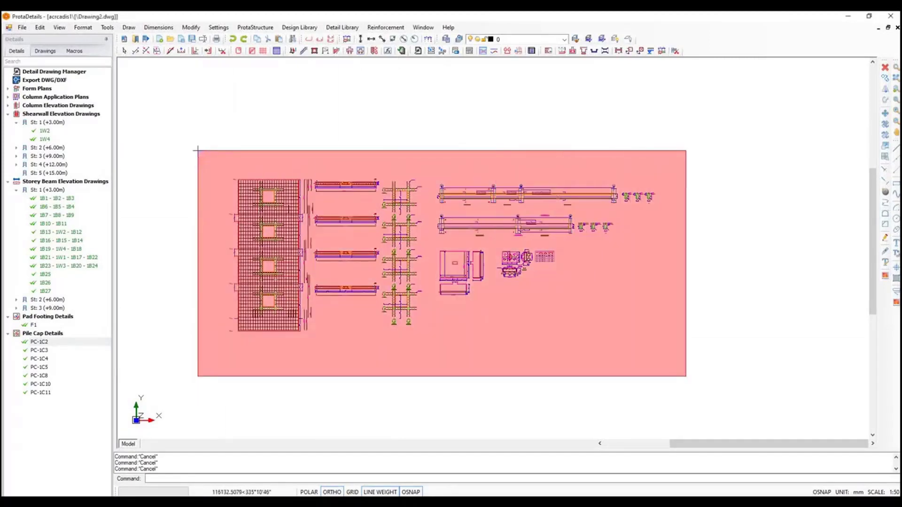
click(686, 378)
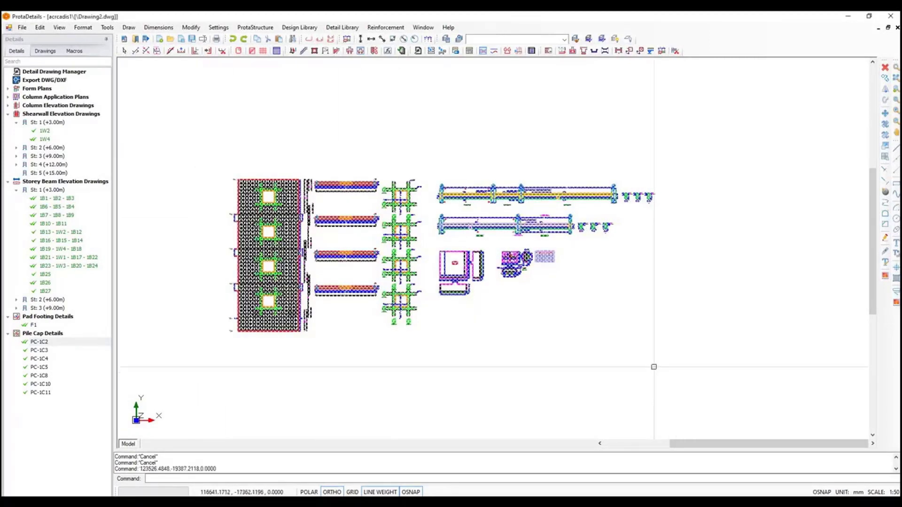
right_click(578, 254)
click(606, 263)
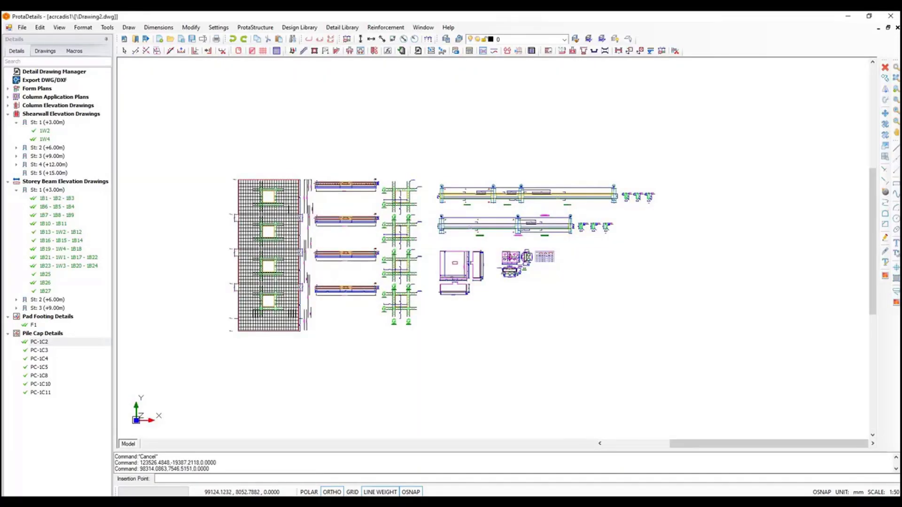
scroll(587, 301, up, 8)
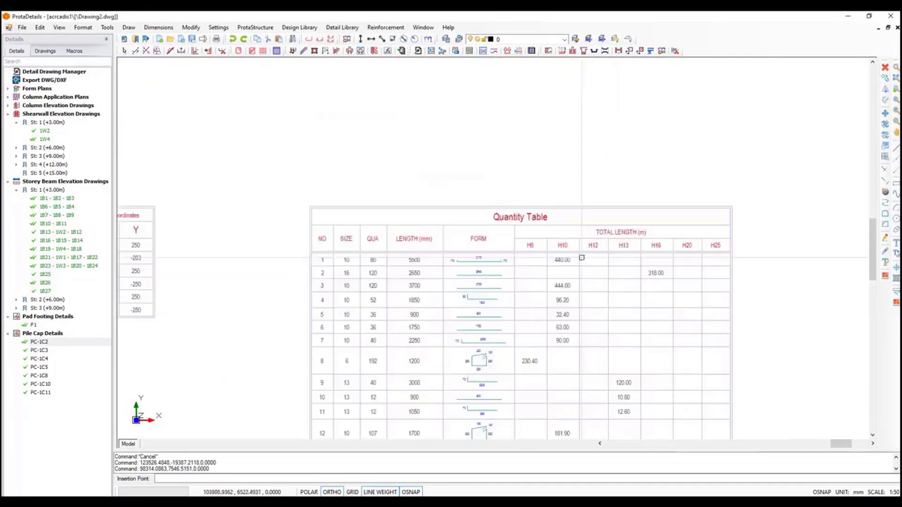
Examine the quantity table's bar shapes, lengths and weight rows next to the detail drawings
middle_drag(485, 320, 567, 202)
scroll(473, 345, up, 3)
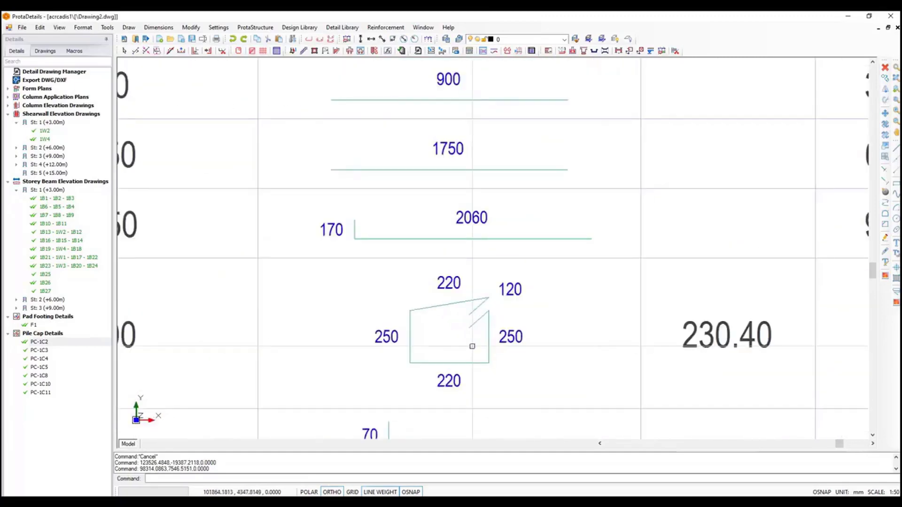
scroll(476, 347, down, 5)
middle_drag(513, 390, 587, 329)
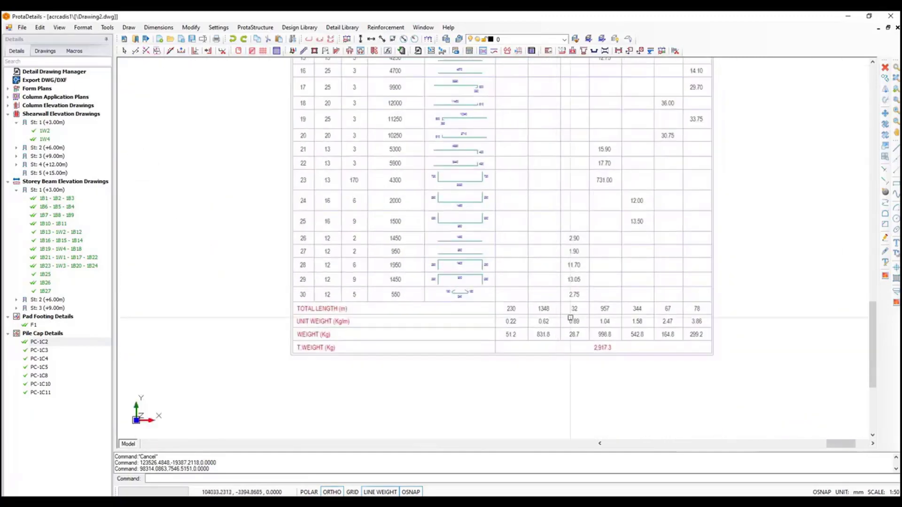
scroll(607, 358, up, 4)
scroll(607, 358, down, 8)
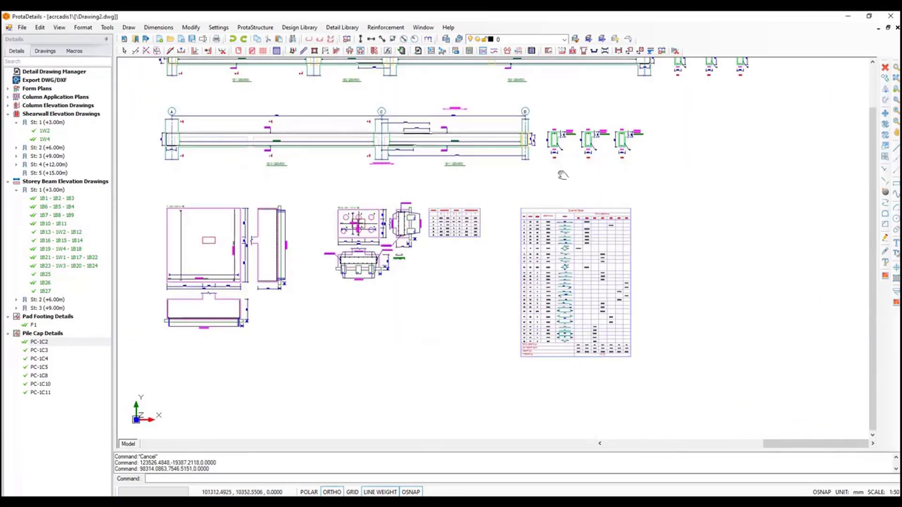
scroll(282, 117, up, 4)
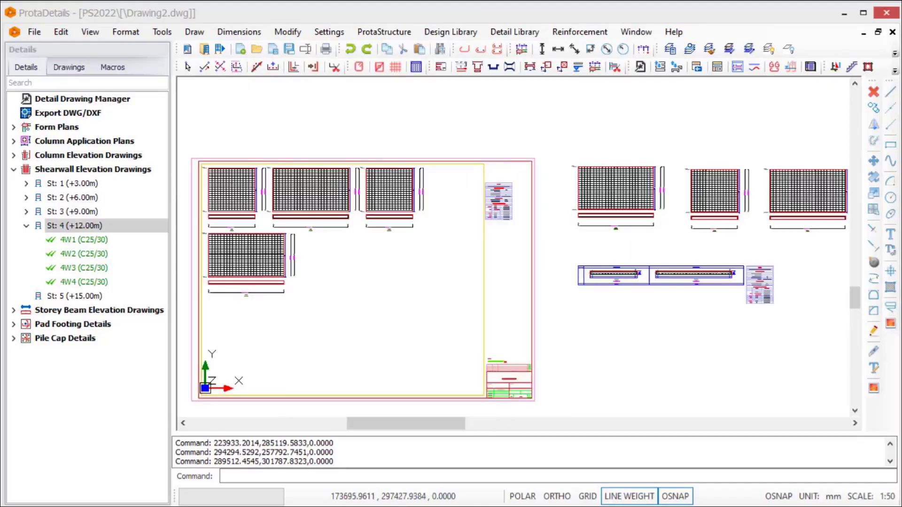
scroll(288, 195, up, 2)
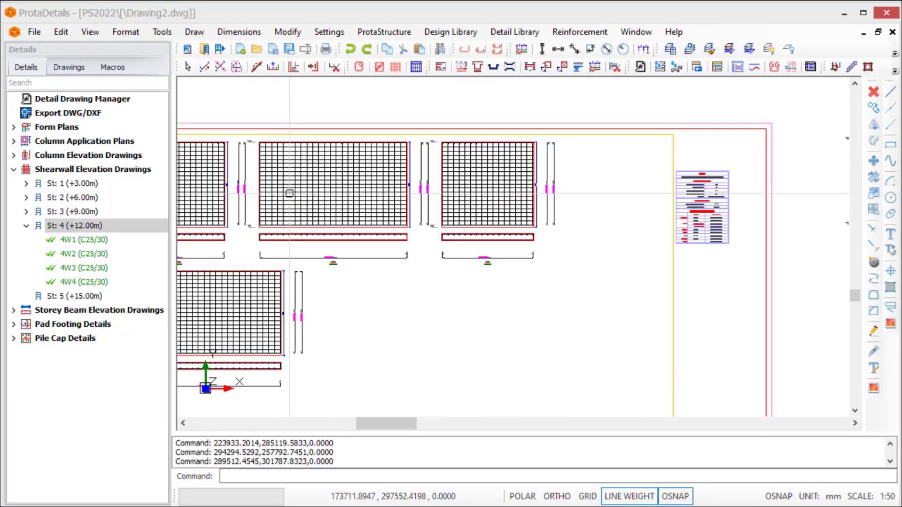
Examine the storey 4 shearwall elevation drawings within their drawing sheet
middle_drag(312, 185, 413, 171)
scroll(414, 171, down, 1)
scroll(414, 171, down, 2)
middle_drag(524, 189, 261, 208)
scroll(585, 205, up, 8)
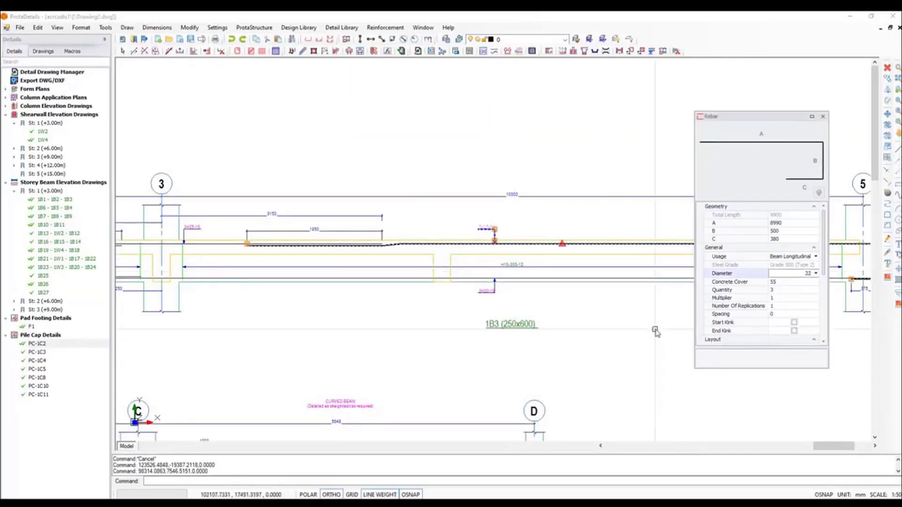
Deselect the top rebar of beam 1B3 and review the beam elevations and the quantity table below them
key(Escape)
scroll(478, 215, up, 3)
scroll(475, 220, down, 6)
scroll(475, 220, down, 1)
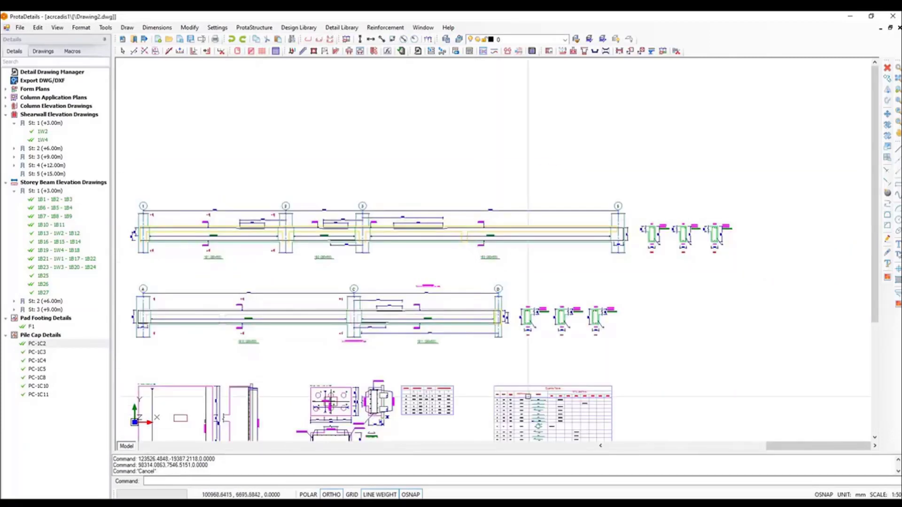
middle_drag(528, 397, 501, 180)
scroll(540, 303, up, 7)
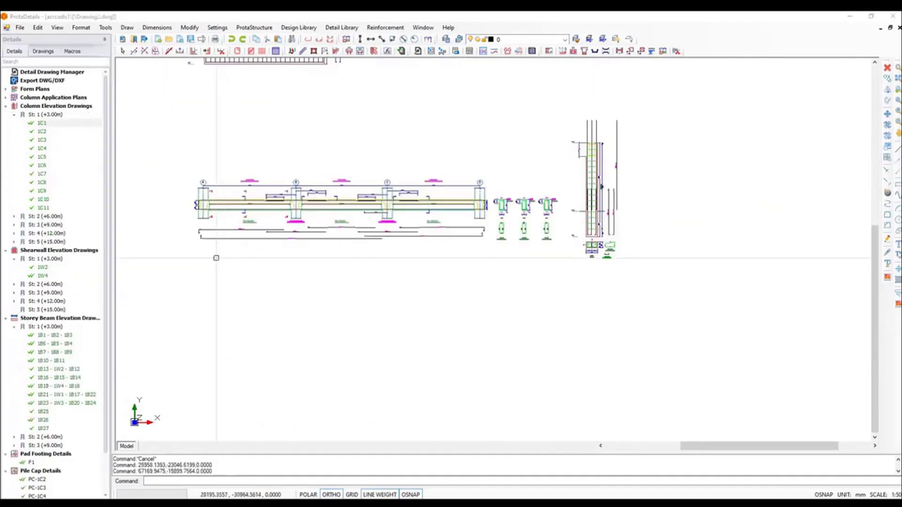
Examine the extracted rebar lines and their labels below the continuous beam elevation containing 1B6
scroll(201, 232, up, 8)
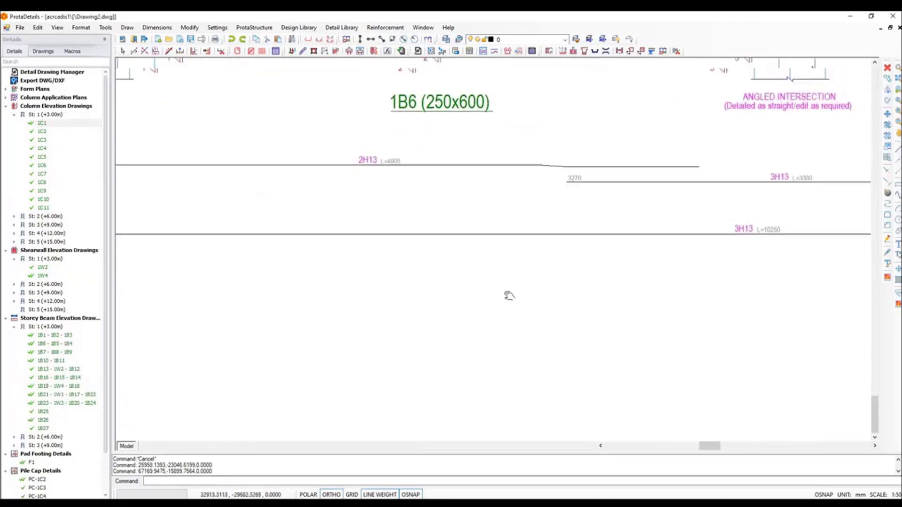
middle_drag(765, 275, 312, 278)
scroll(320, 282, down, 3)
middle_drag(602, 253, 314, 242)
mouse_move(741, 249)
middle_down()
mouse_move(379, 247)
mouse_move(551, 256)
mouse_move(532, 255)
middle_up()
scroll(698, 300, up, 2)
scroll(660, 297, up, 3)
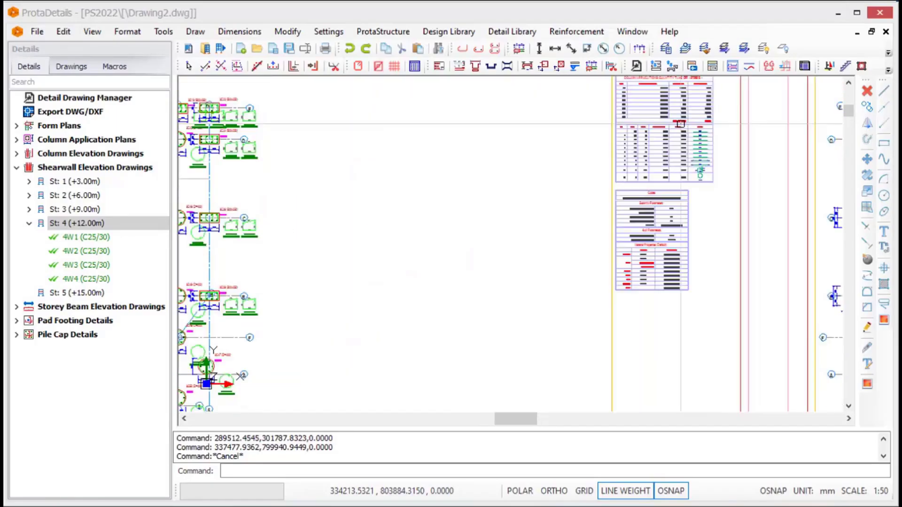
Export the column applications quantity take-off table to CSV and review the exported QtyTable1.csv in Excel
scroll(683, 116, up, 3)
middle_drag(683, 117, 636, 185)
click(494, 92)
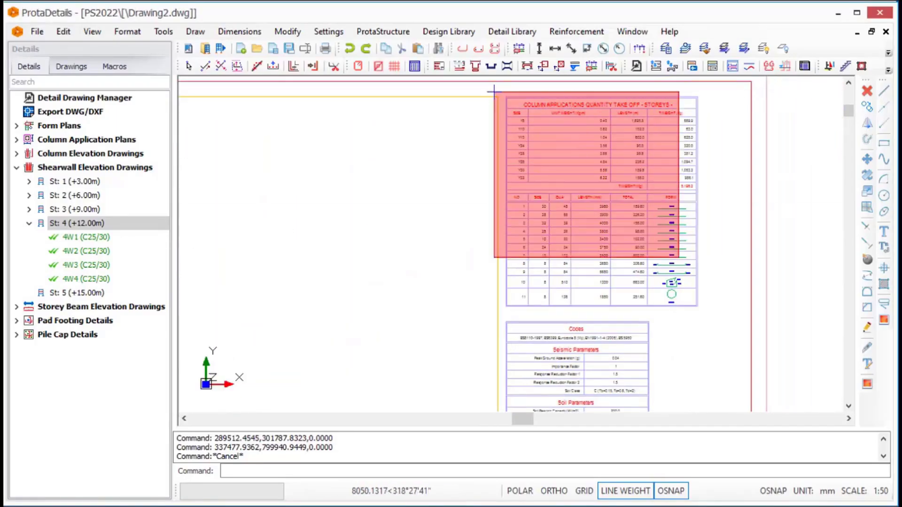
click(732, 330)
right_click(693, 263)
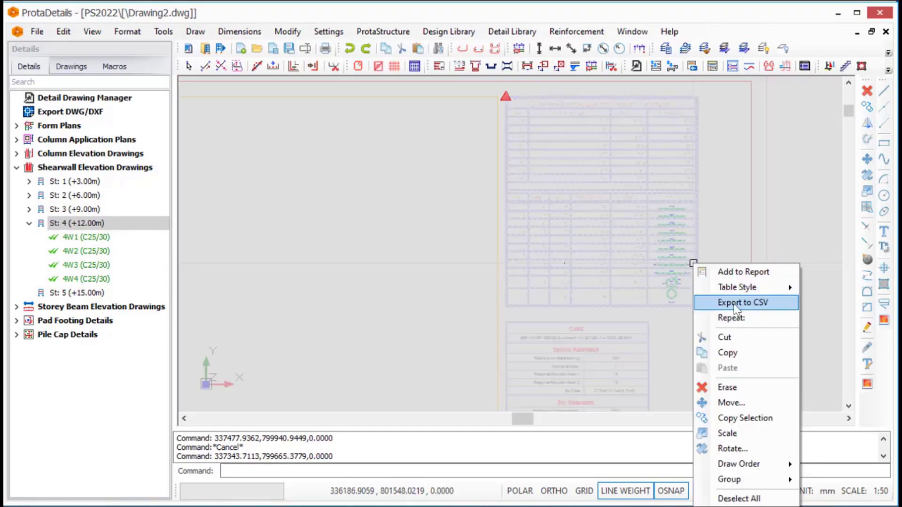
click(731, 303)
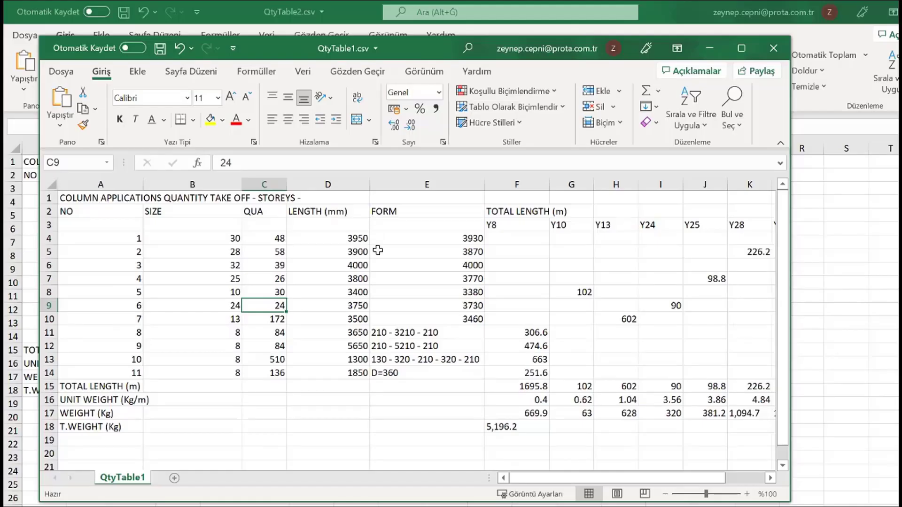
scroll(377, 252, down, 1)
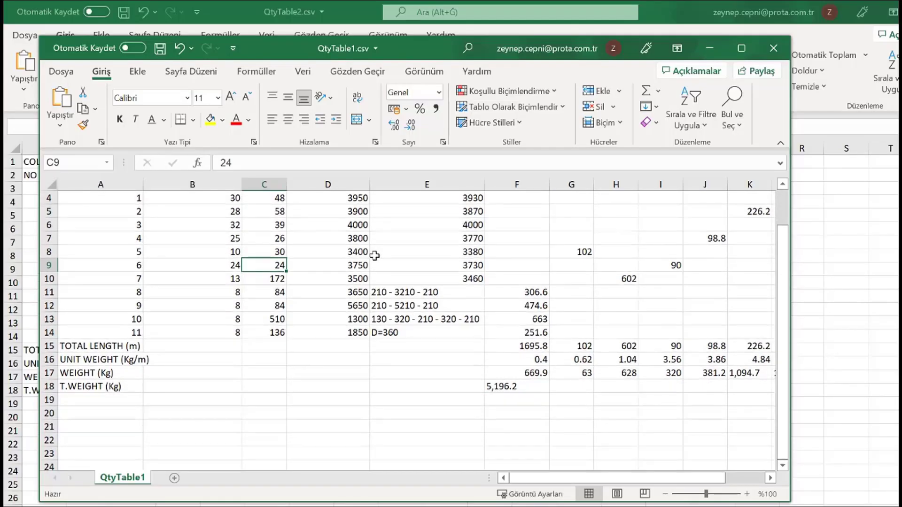
scroll(360, 267, up, 1)
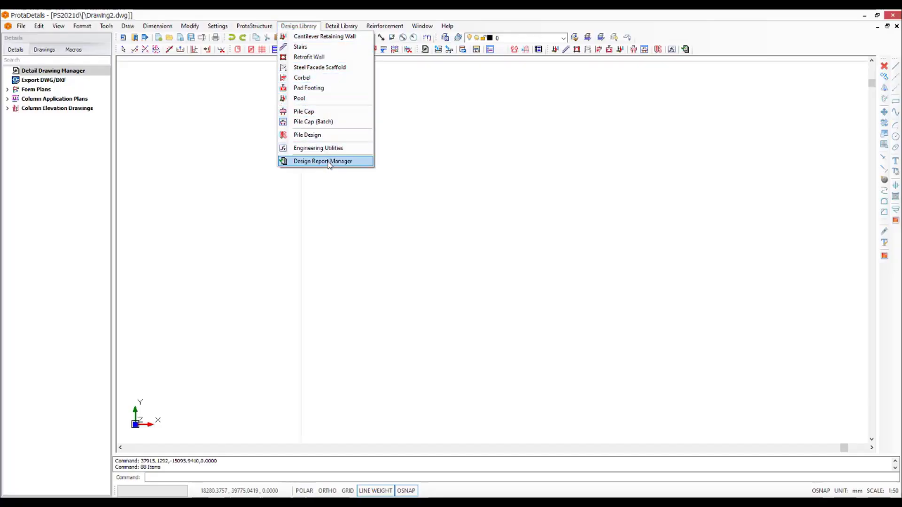
Insert a pit foundation detail labelled Pit Foundation 1 with its default dimensions in the empty drawing
mouse_move(341, 25)
click(344, 71)
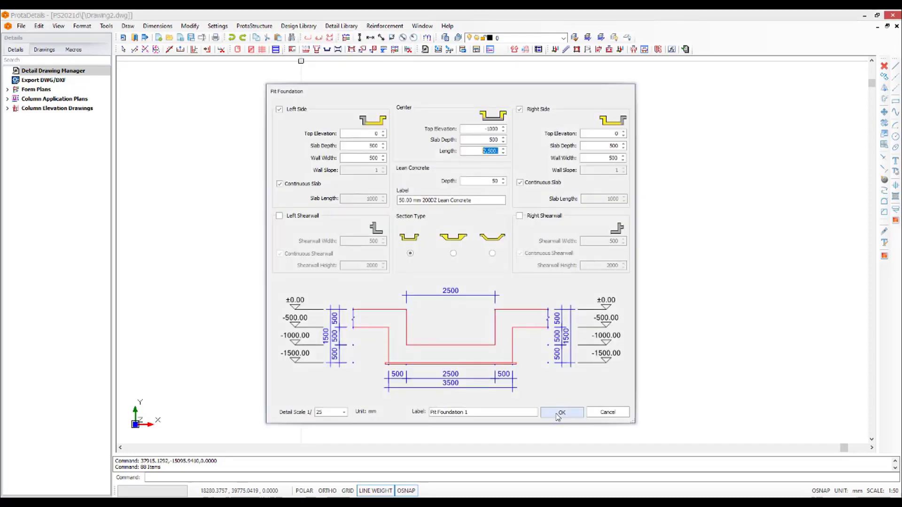
click(559, 416)
click(216, 103)
Review the Culvert 1 section, head, curtain and wing wall geometry, and insert its detail drawings below the pit foundation detail
click(344, 29)
click(347, 80)
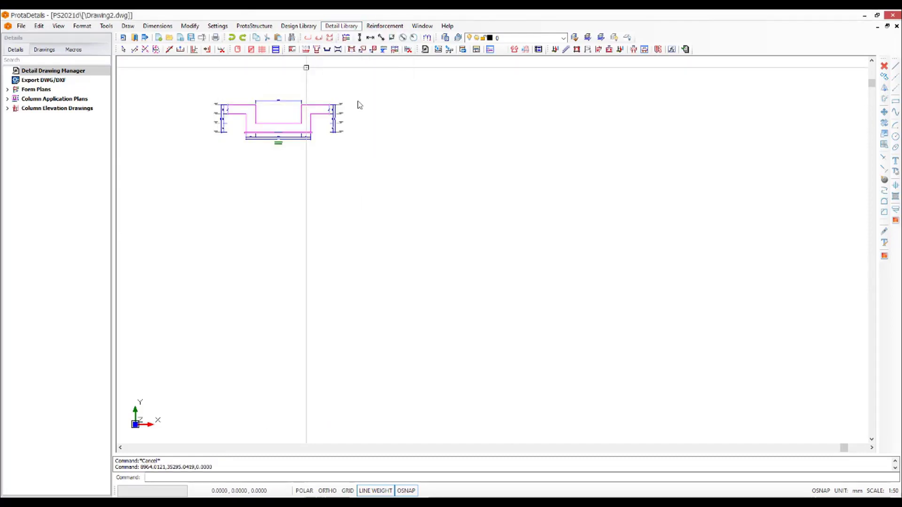
click(285, 179)
click(281, 189)
click(283, 200)
click(281, 210)
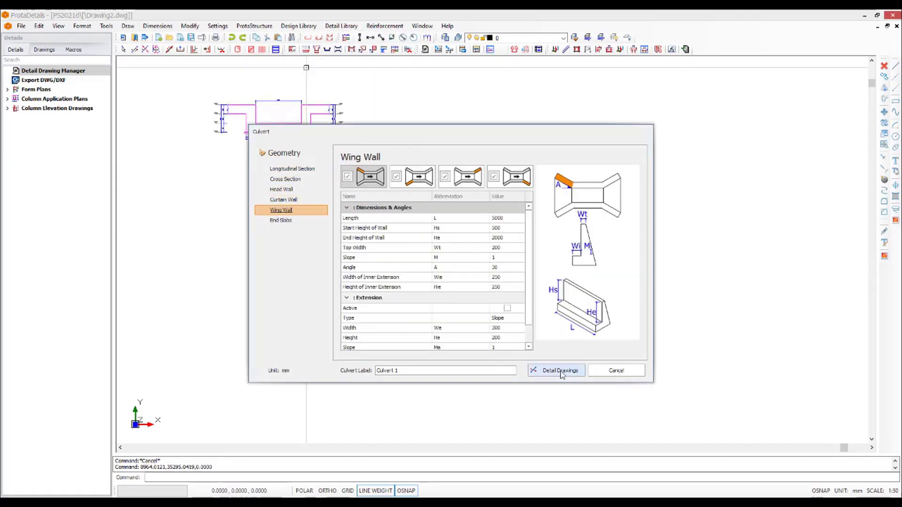
click(557, 370)
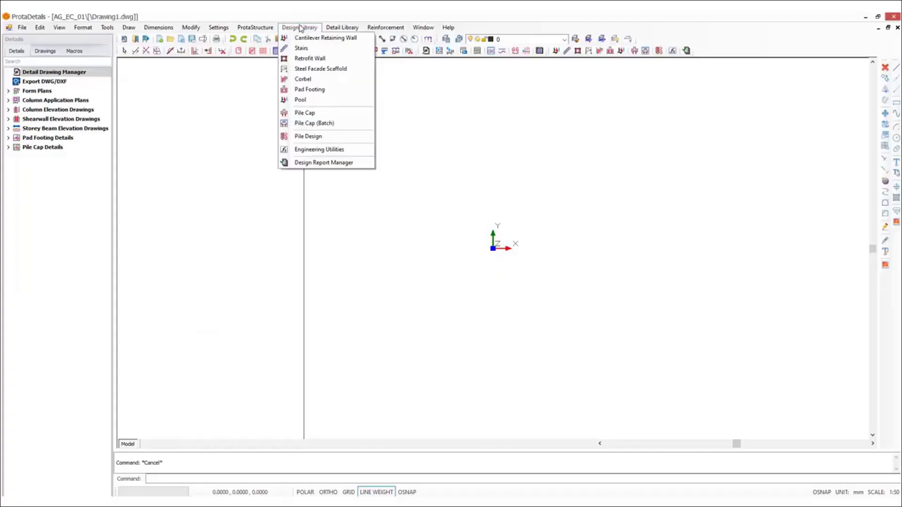
key(Escape)
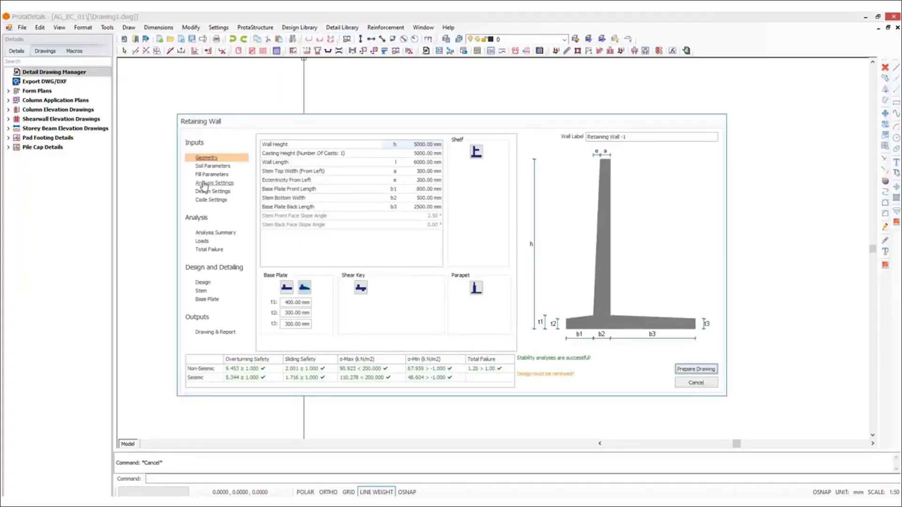
Review the settings and total failure analysis of Retaining Wall -1, and run its reinforcement design
click(206, 183)
click(207, 191)
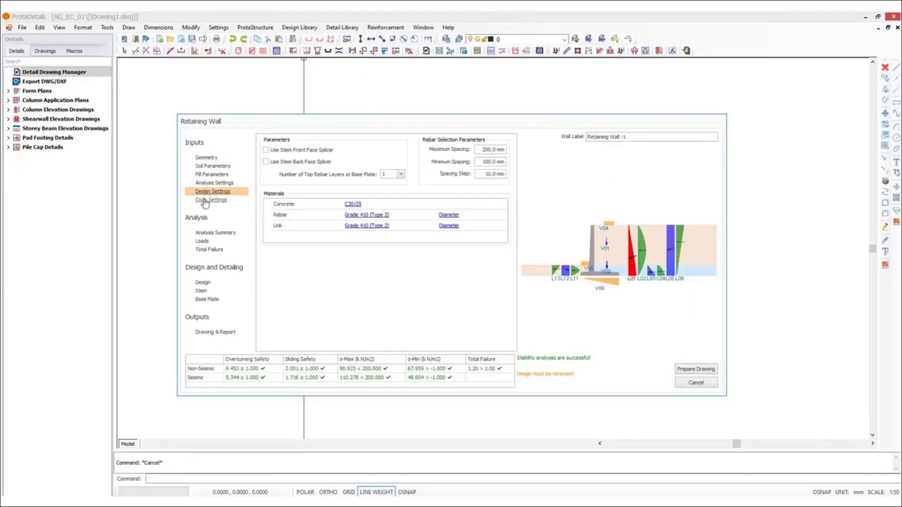
click(205, 201)
click(201, 250)
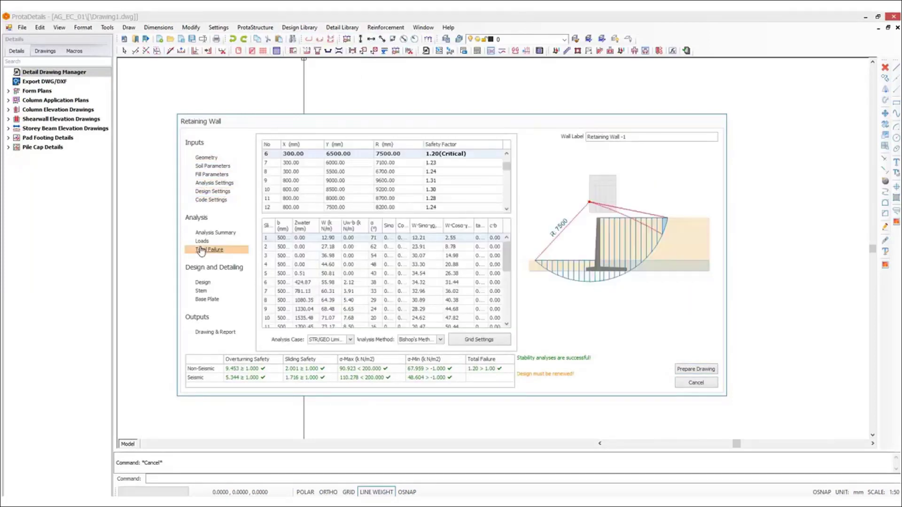
click(202, 283)
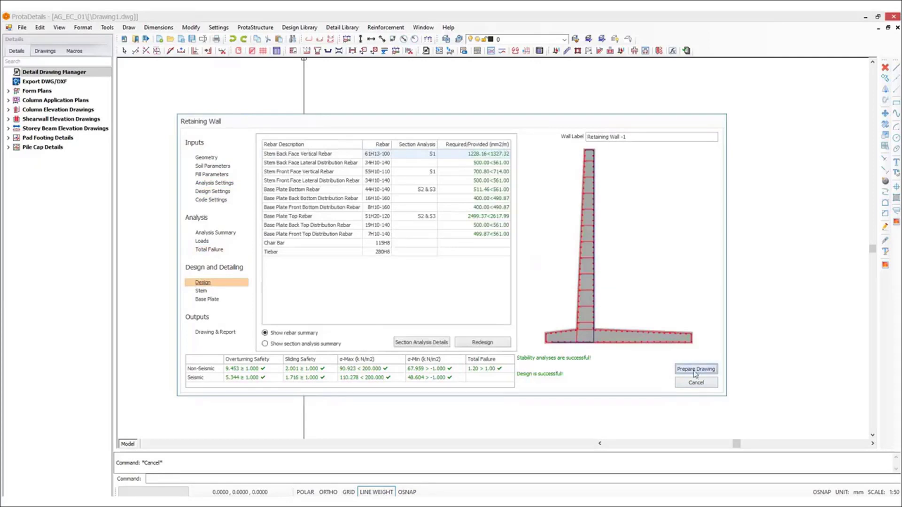
Prepare the retaining wall drawings, place them in the empty drawing and inspect the wall sections
click(695, 369)
click(238, 270)
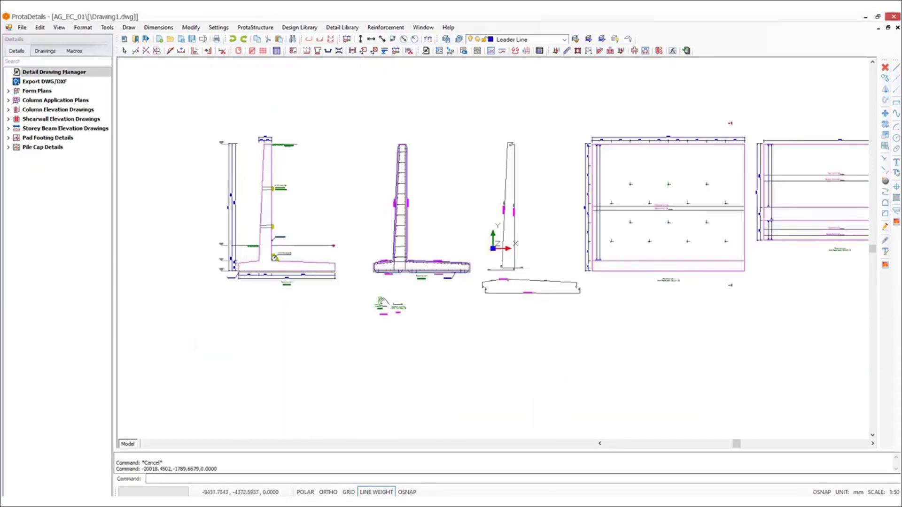
scroll(274, 257, up, 5)
scroll(283, 313, down, 1)
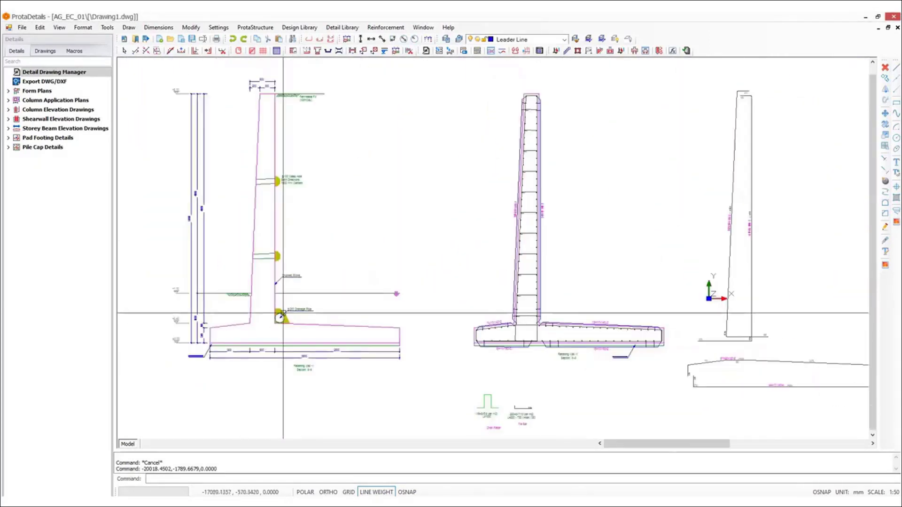
scroll(283, 313, down, 5)
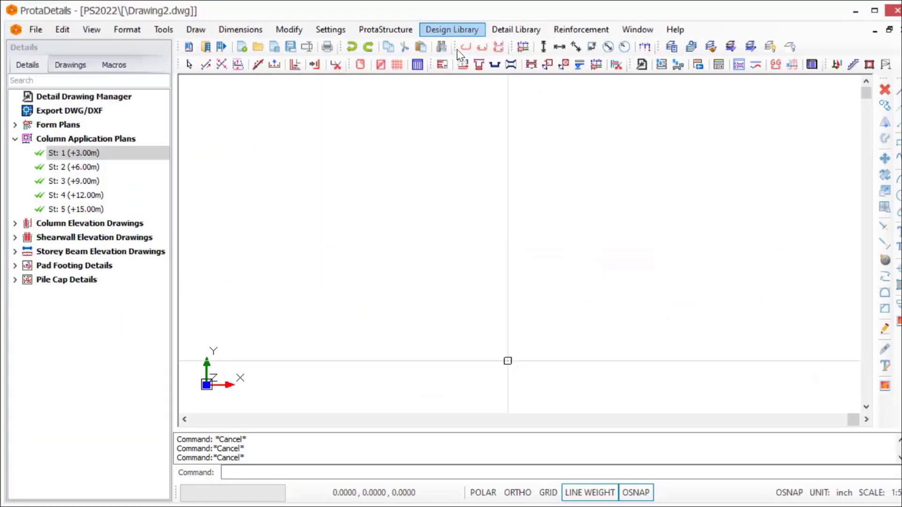
Design the double armed stair M1 supported by outer edge and insert its detail drawings with the quantity table
click(299, 27)
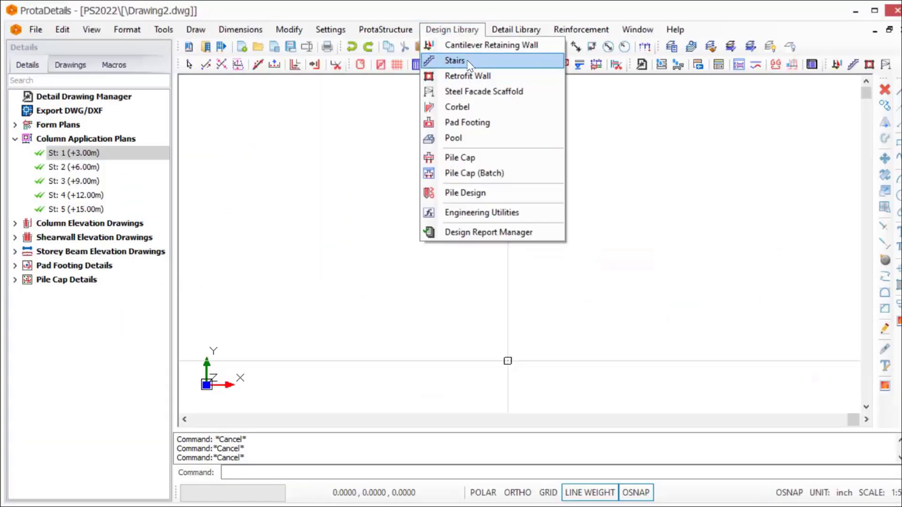
click(469, 65)
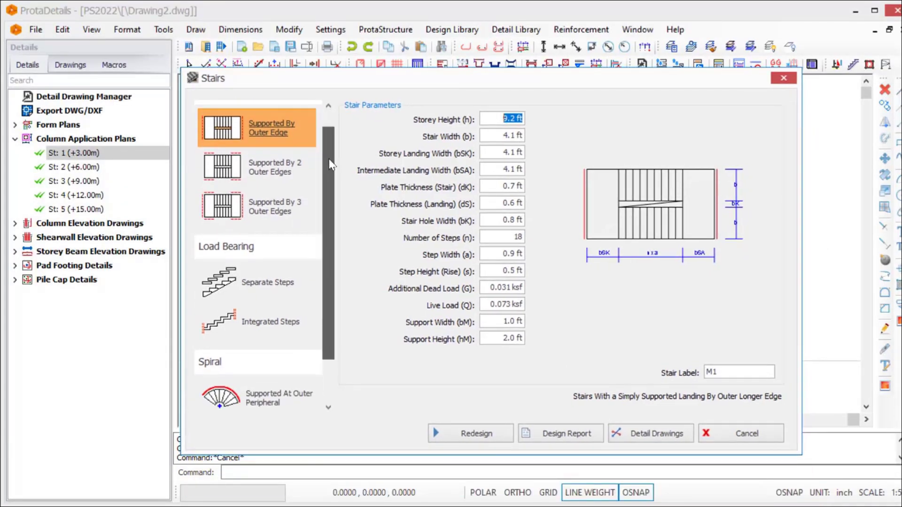
drag(329, 160, 274, 327)
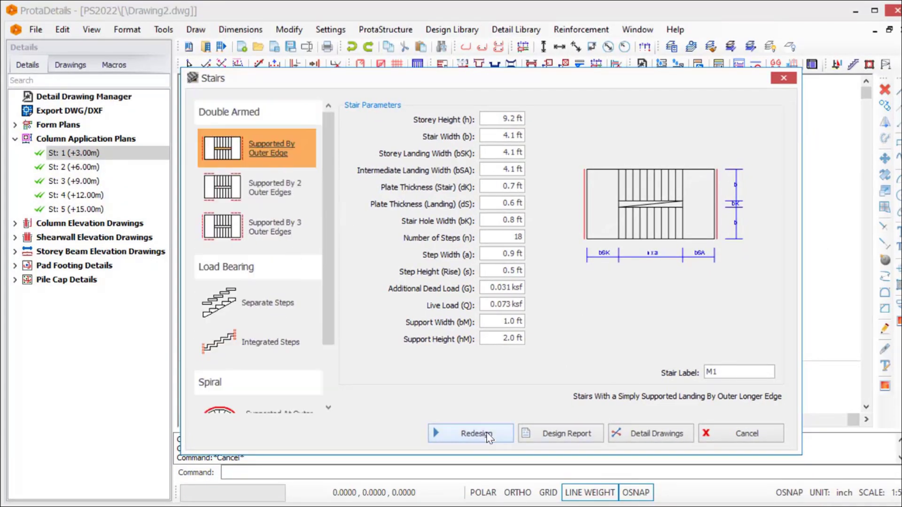
click(487, 434)
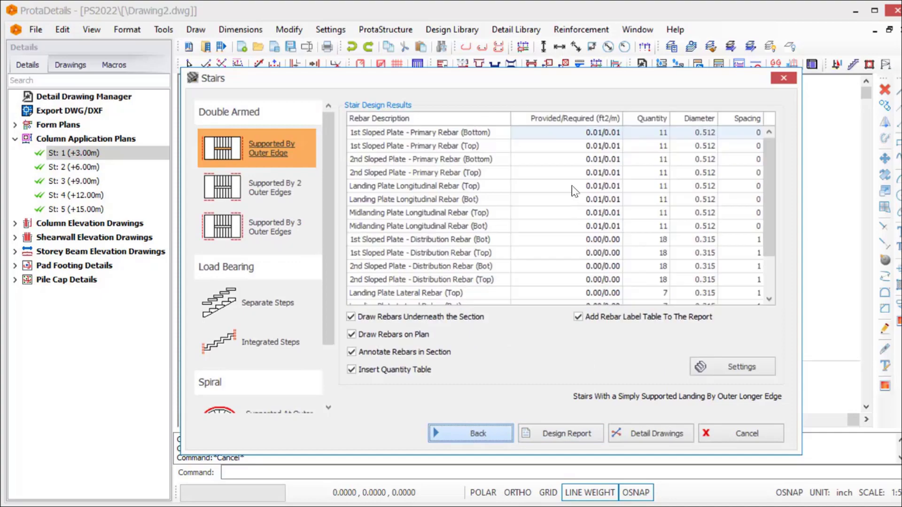
click(639, 434)
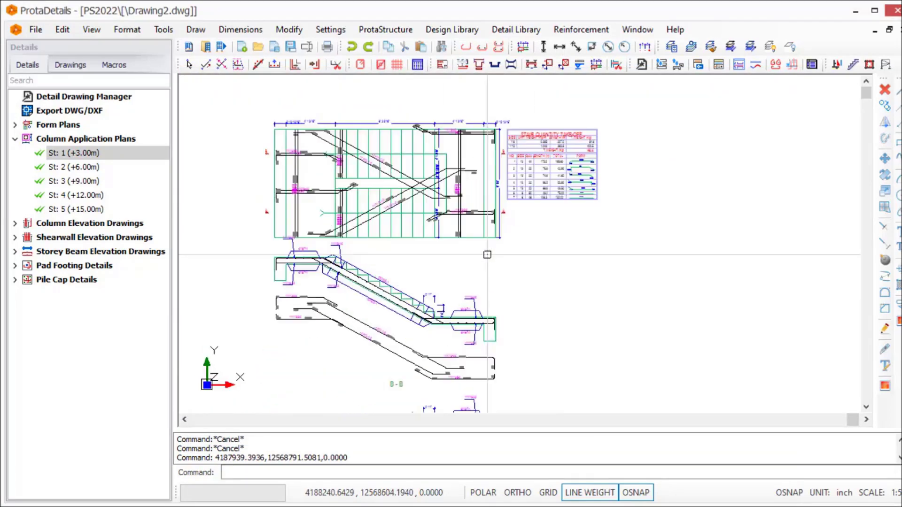
scroll(488, 255, up, 2)
mouse_move(527, 371)
middle_down()
mouse_move(608, 153)
mouse_move(574, 248)
mouse_move(558, 362)
middle_up()
middle_drag(632, 184, 637, 223)
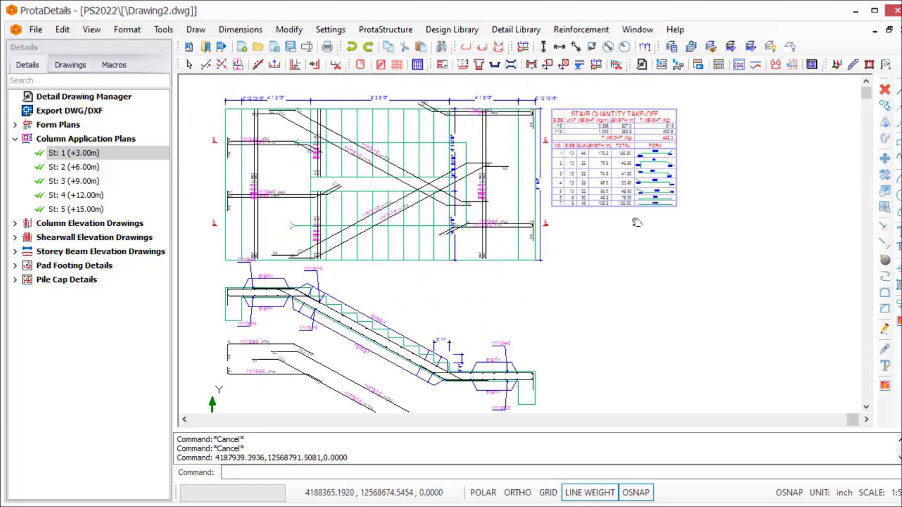
scroll(636, 222, up, 2)
middle_drag(630, 256, 627, 366)
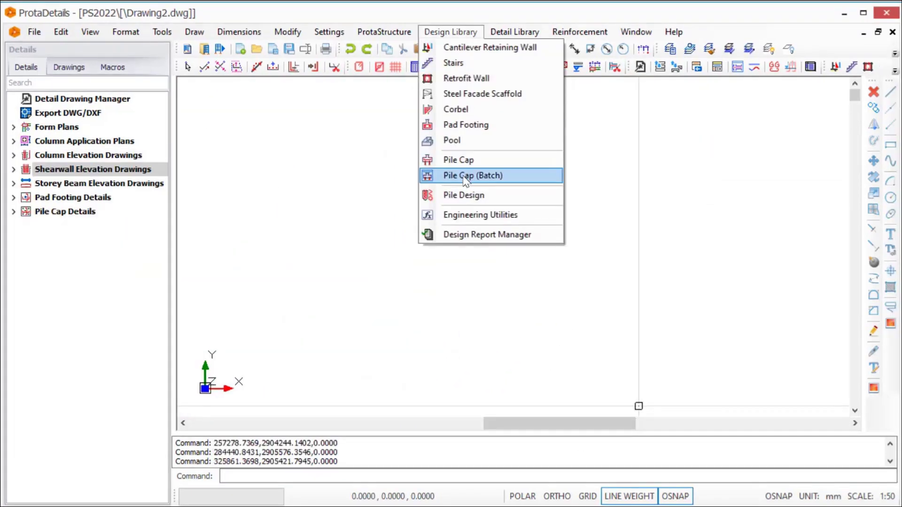
Start a design for pile P1 with a Rectangular section, and enable Working Load and Lateral Analysis
click(467, 195)
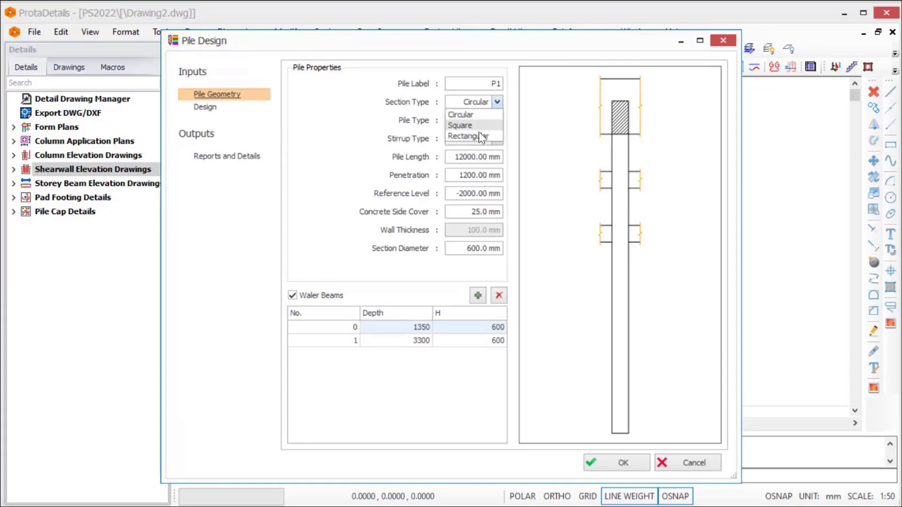
click(479, 136)
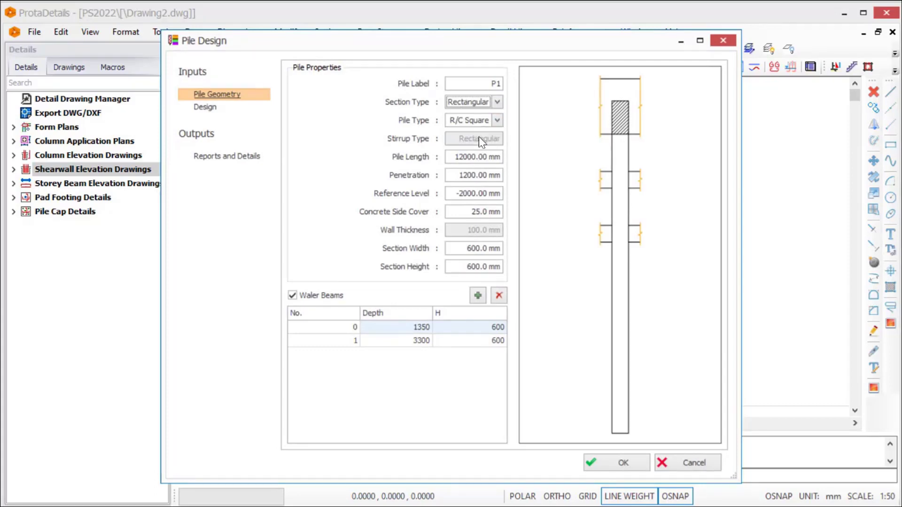
click(206, 108)
click(324, 85)
click(323, 99)
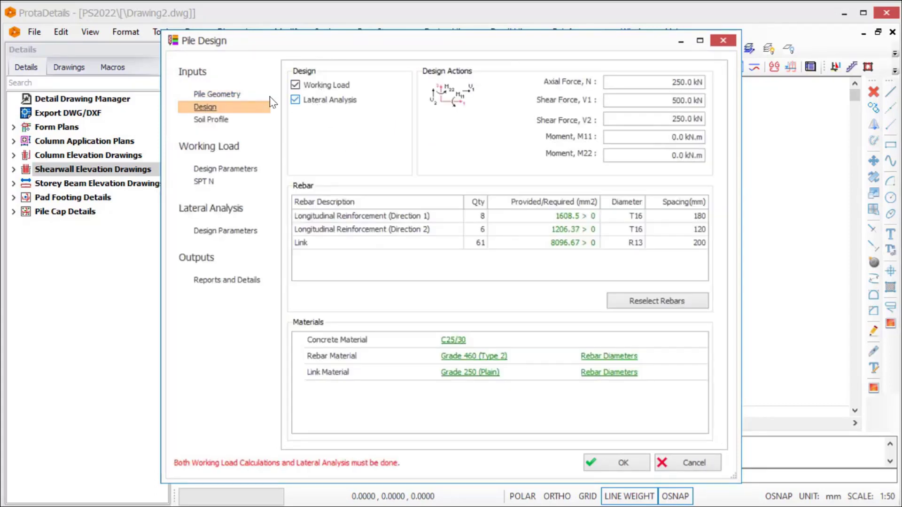
Review the pile's soil profile and insert the P1 pile detail drawing with its quantity table
click(211, 121)
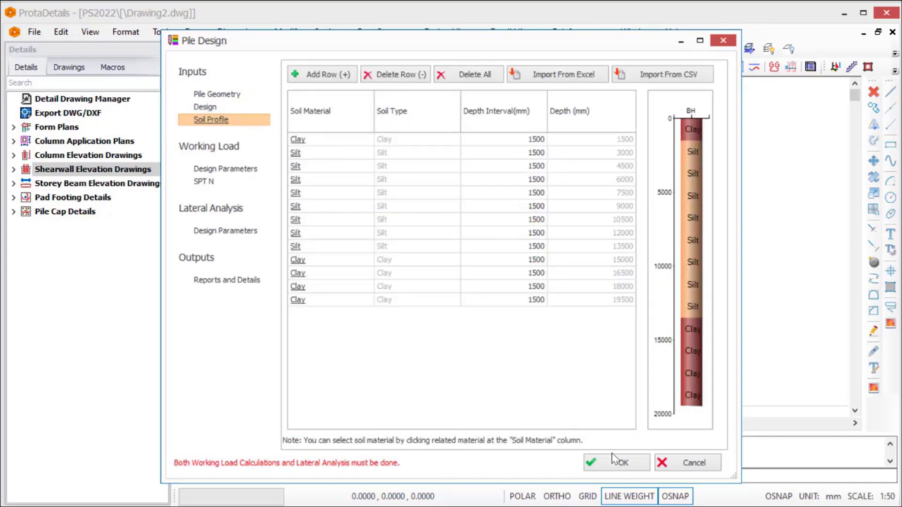
click(624, 463)
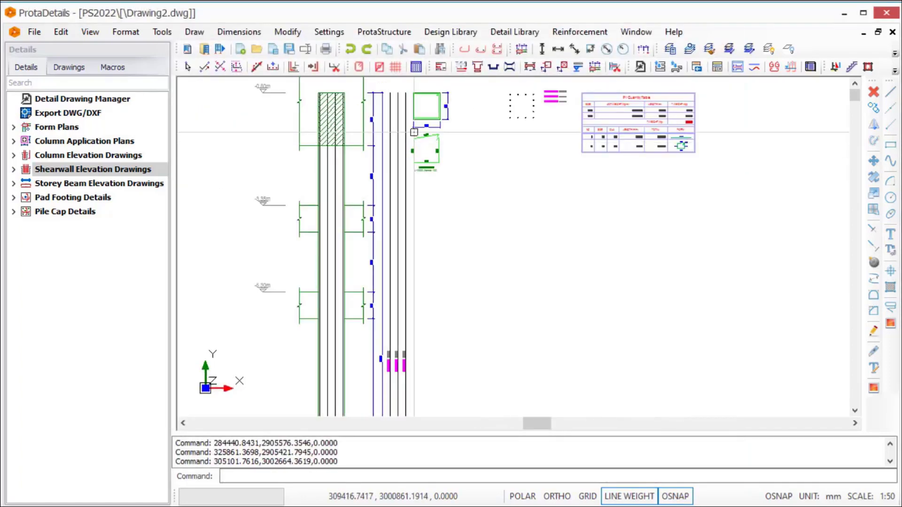
scroll(574, 203, up, 3)
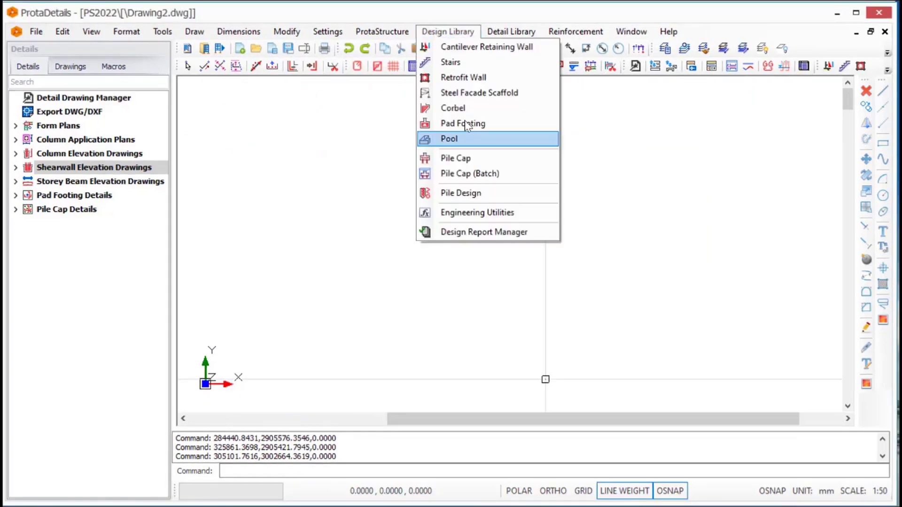
Start a pool design, assign a soil model to wall W1, apply it to all walls and design the pool
click(462, 139)
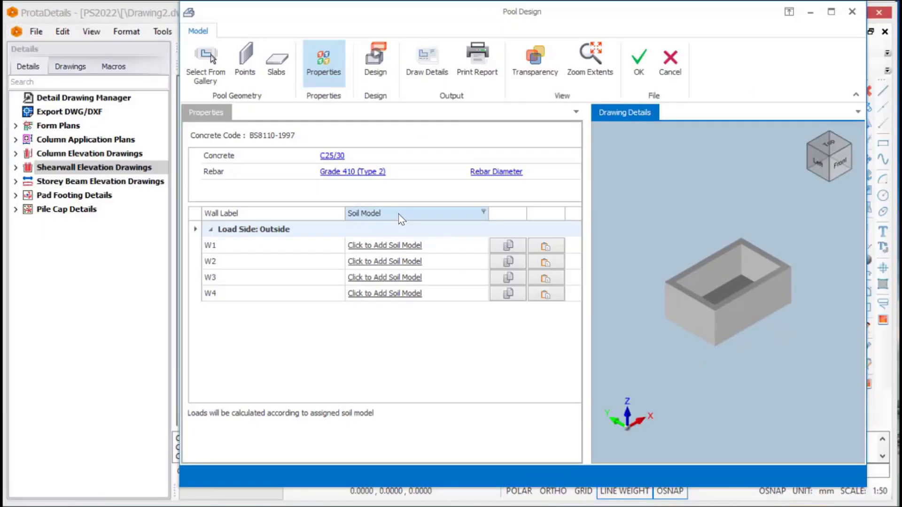
click(389, 245)
click(249, 453)
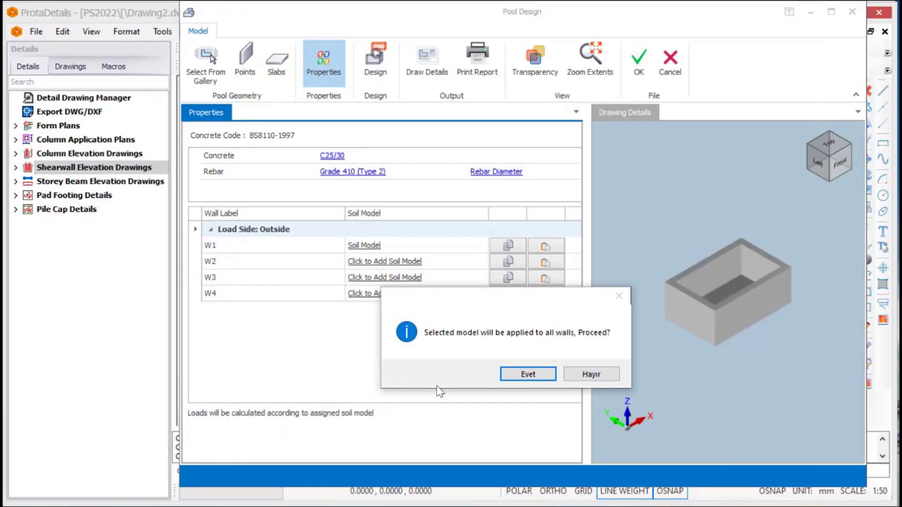
click(525, 372)
click(376, 63)
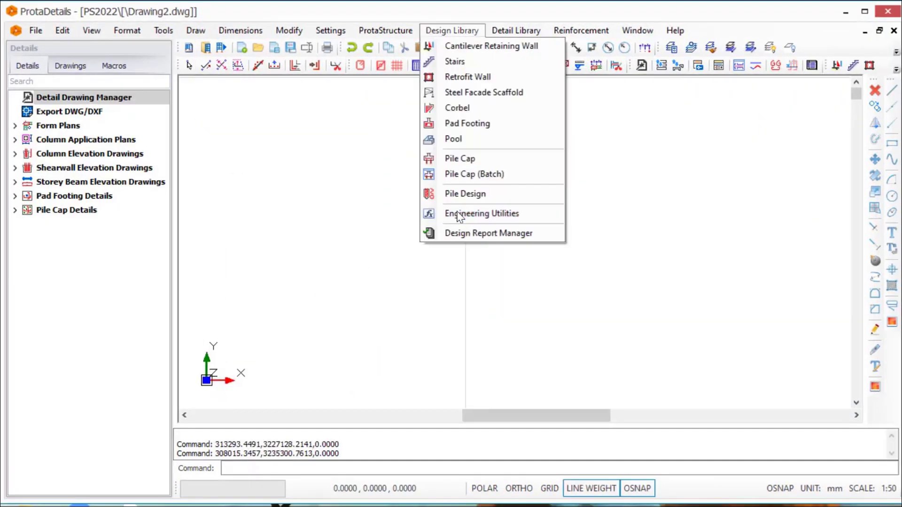
Calculate column cover and anchorage with the EC2 concrete design code in Engineering Utilities and review the printed calculation report
click(459, 216)
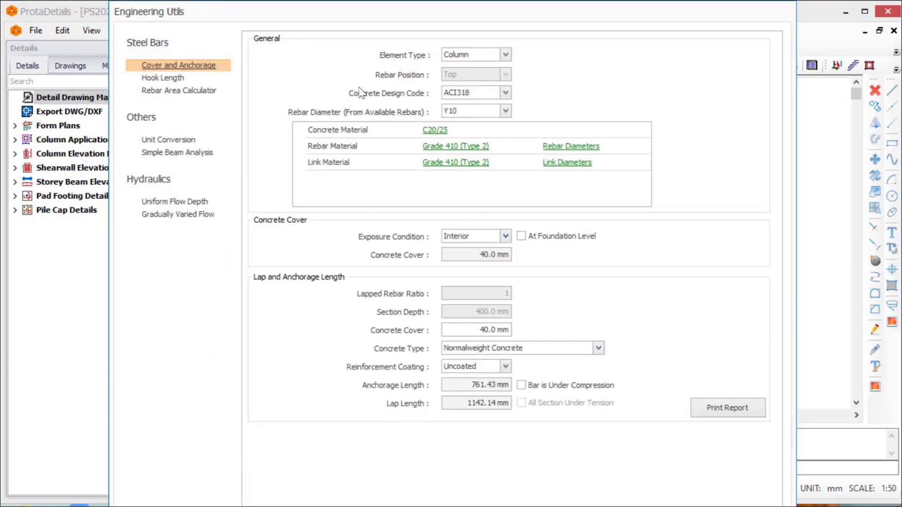
click(474, 93)
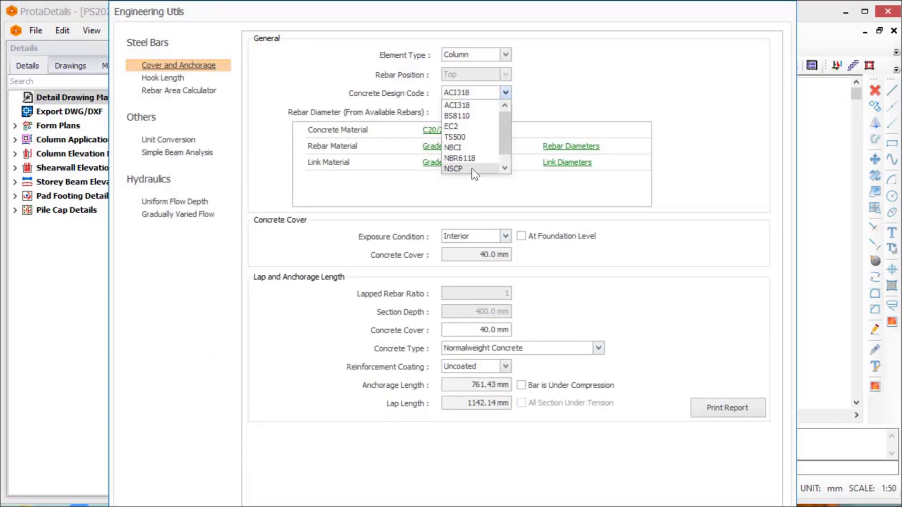
click(452, 126)
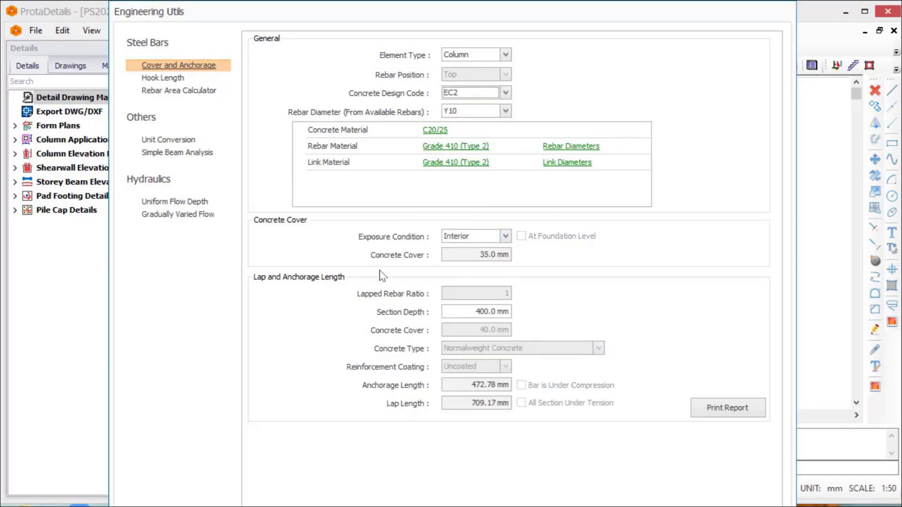
click(709, 409)
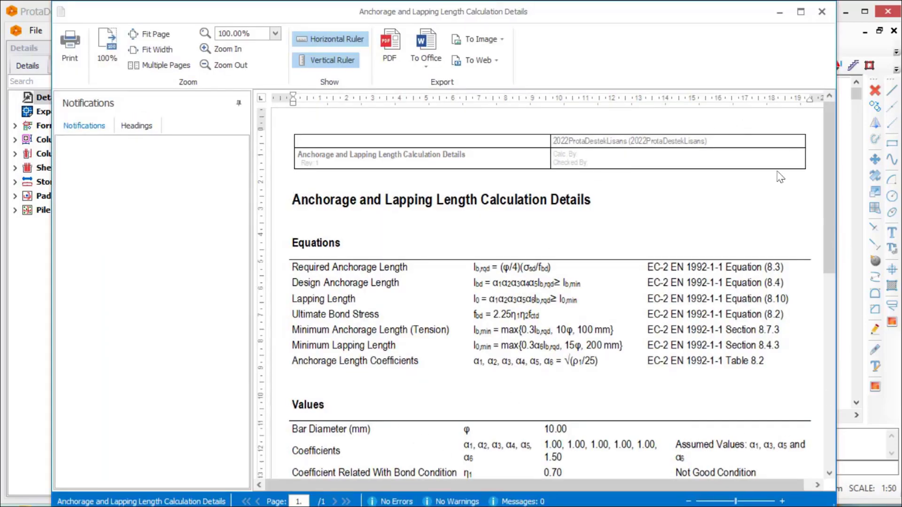
scroll(652, 300, down, 5)
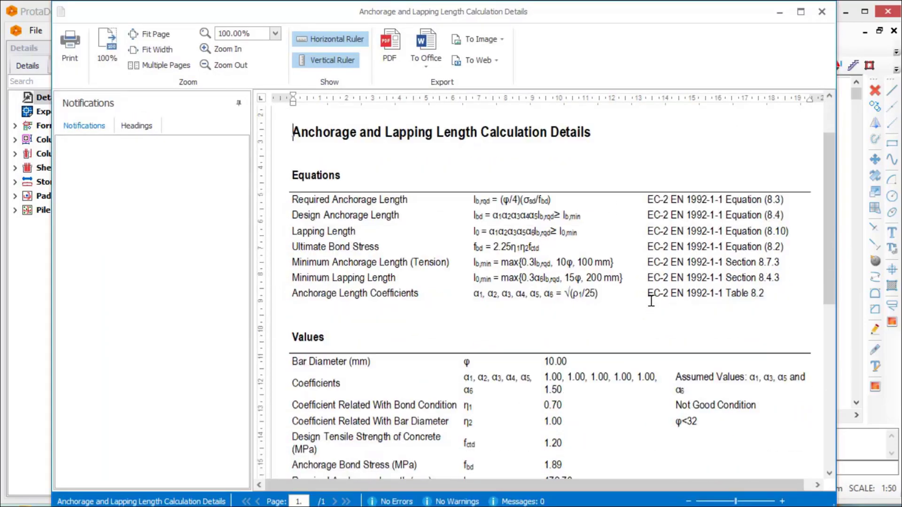
scroll(652, 301, up, 4)
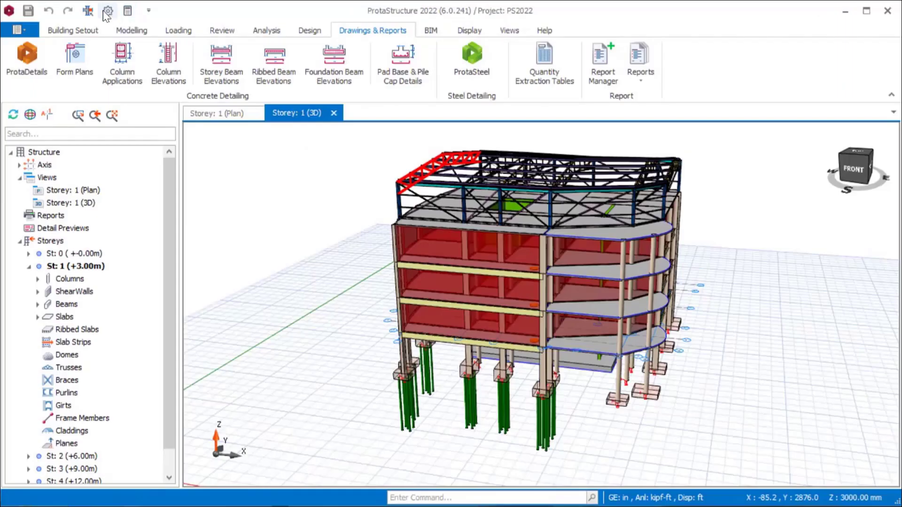
Set the ProtaStructure project's unit system to IMP in the Unit and Format options
click(105, 12)
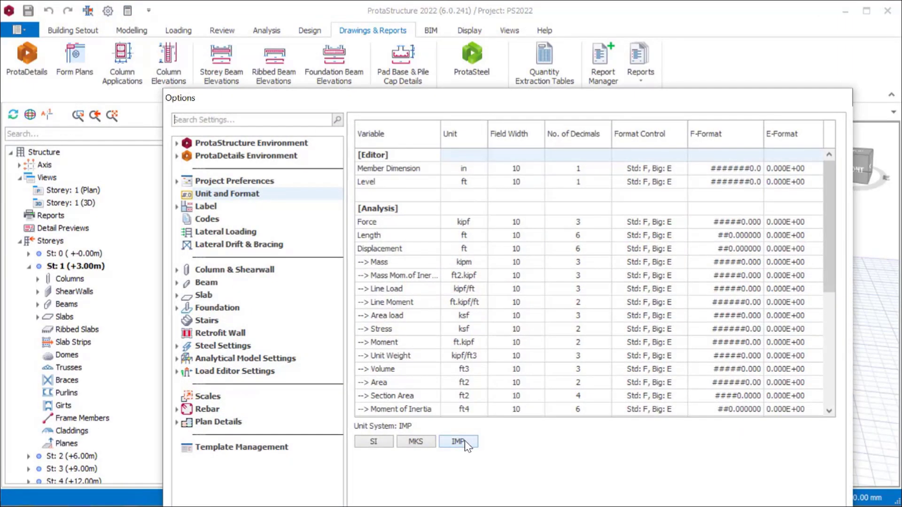
click(465, 441)
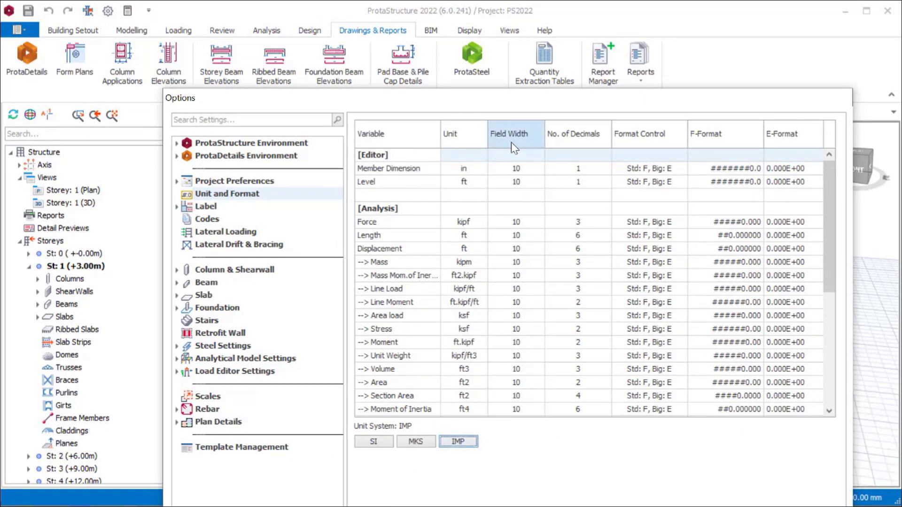
click(491, 502)
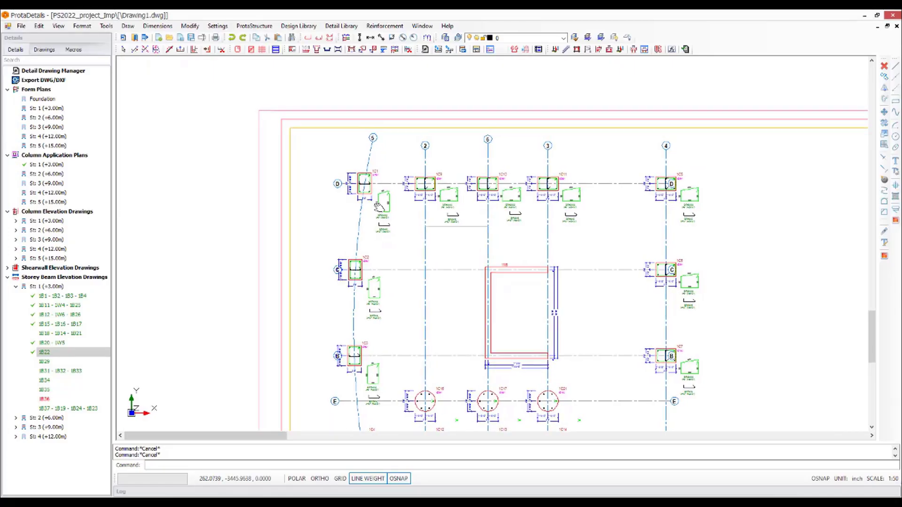
Examine the imperial dimensions and rebar labels in the column application plan, column elevations and storey beam sections
scroll(377, 196, up, 5)
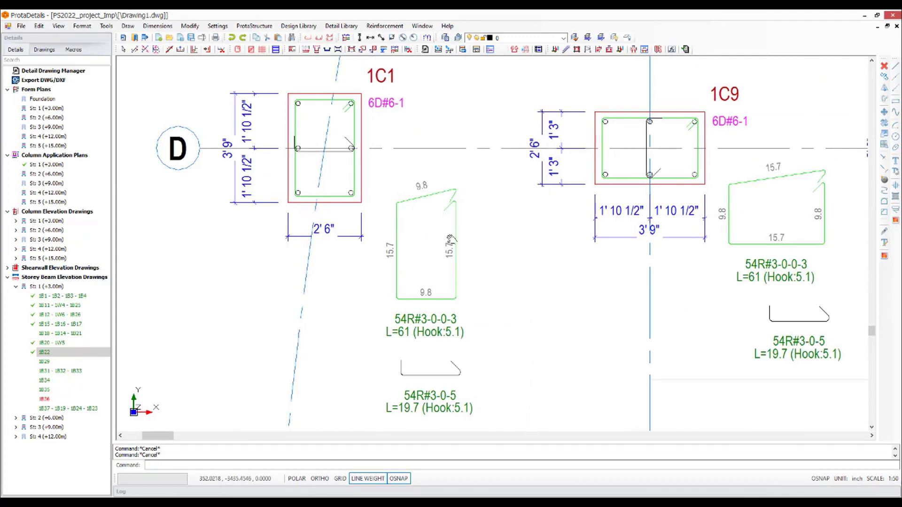
middle_drag(613, 258, 285, 248)
scroll(162, 148, down, 5)
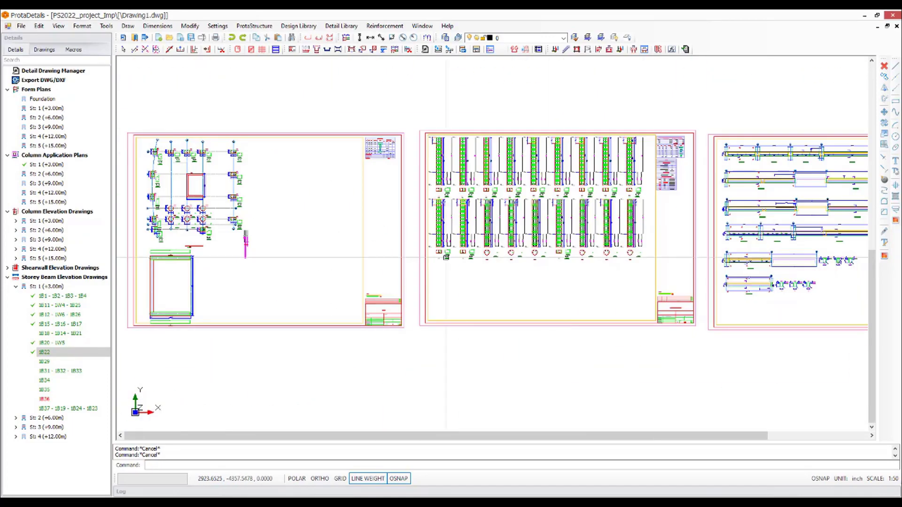
scroll(563, 212, up, 8)
middle_drag(564, 211, 567, 179)
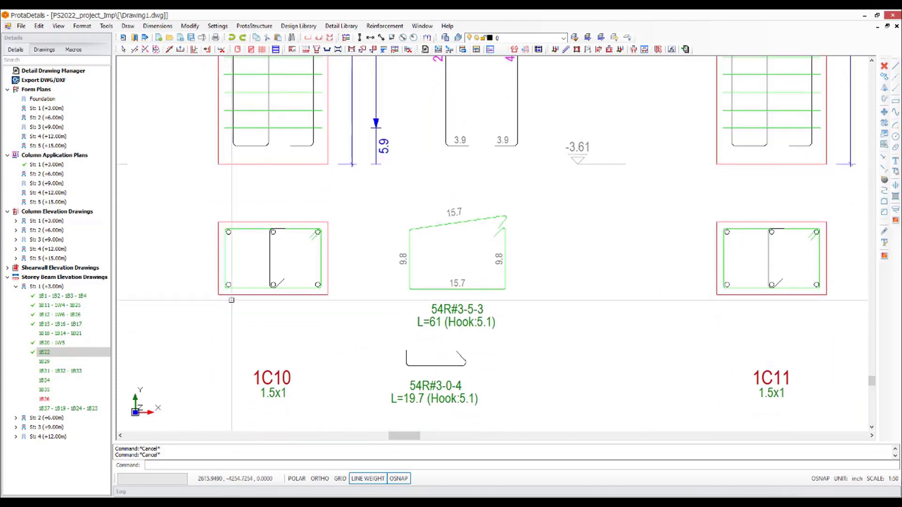
scroll(233, 330, down, 8)
scroll(712, 256, up, 4)
middle_drag(643, 326, 618, 289)
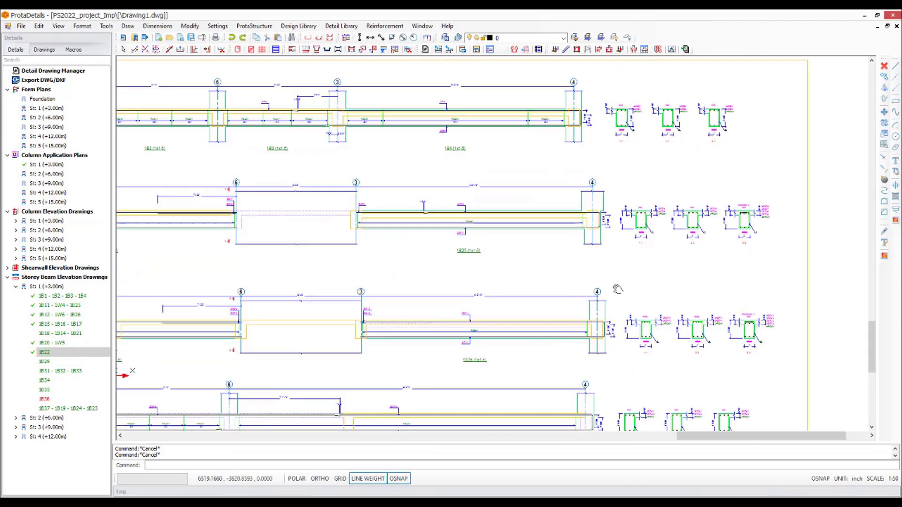
scroll(772, 330, up, 10)
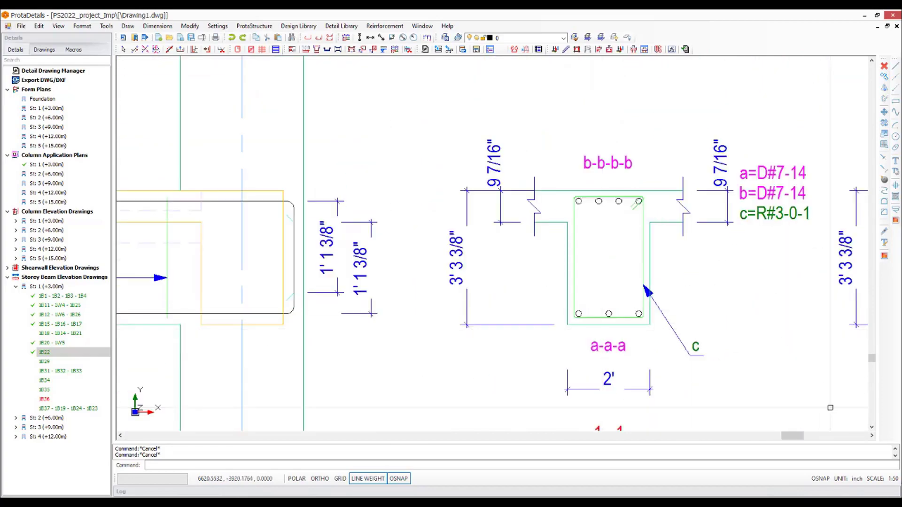